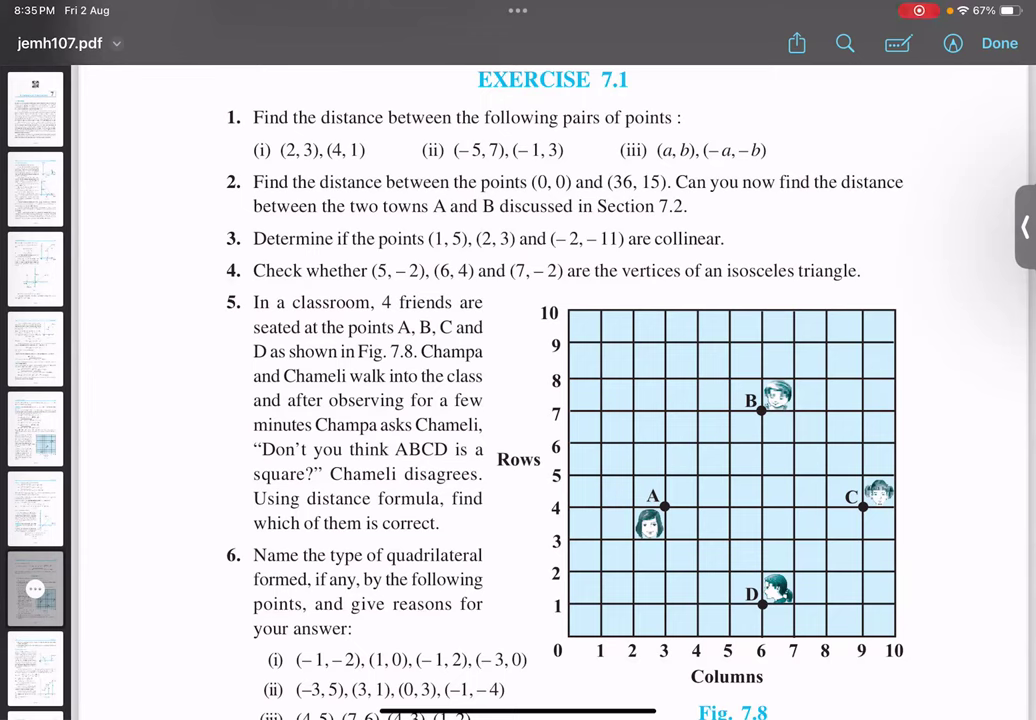
# - Underline question 6 and its item (i) points, close the PDF, and bring the Quadrilaterals chart into view
pyautogui.moveTo(255, 566); pyautogui.dragTo(468, 567)
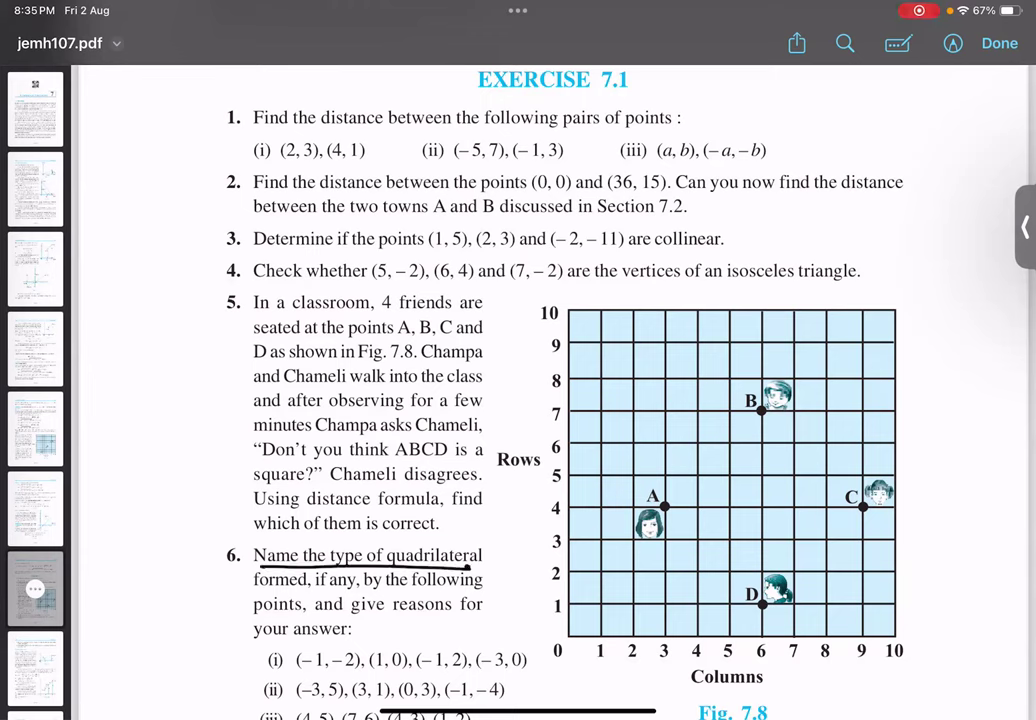
pyautogui.moveTo(278, 672); pyautogui.dragTo(538, 670)
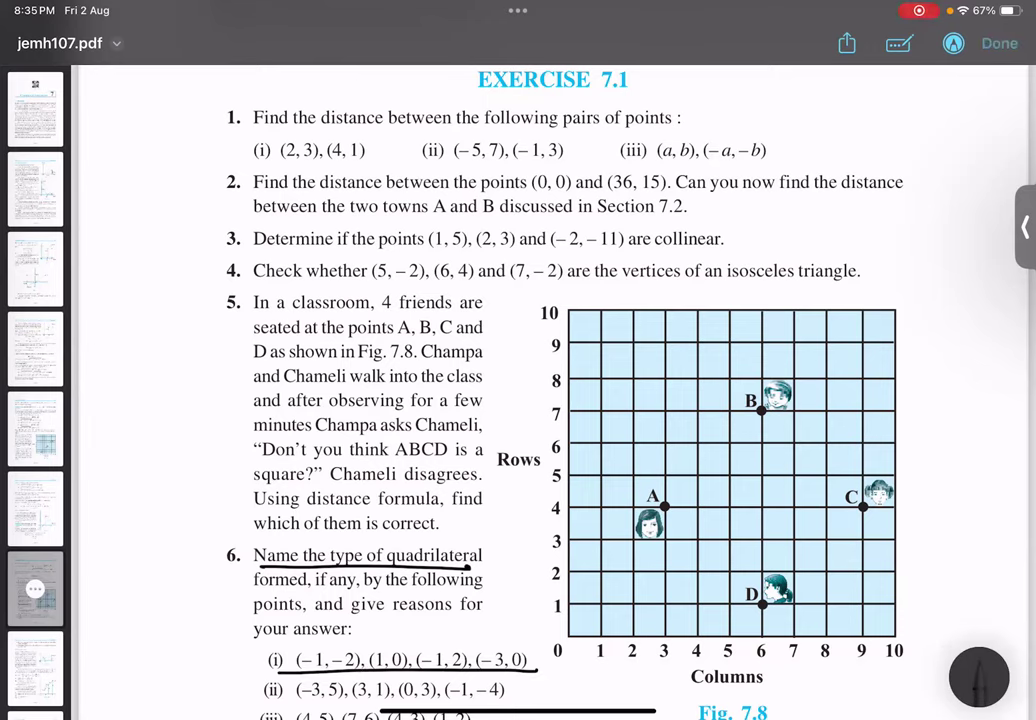
pyautogui.click(999, 43)
pyautogui.moveTo(733, 500)
pyautogui.mouseDown()
pyautogui.moveTo(634, 394)
pyautogui.moveTo(548, 210)
pyautogui.mouseUp()
pyautogui.moveTo(600, 300); pyautogui.dragTo(539, 301)
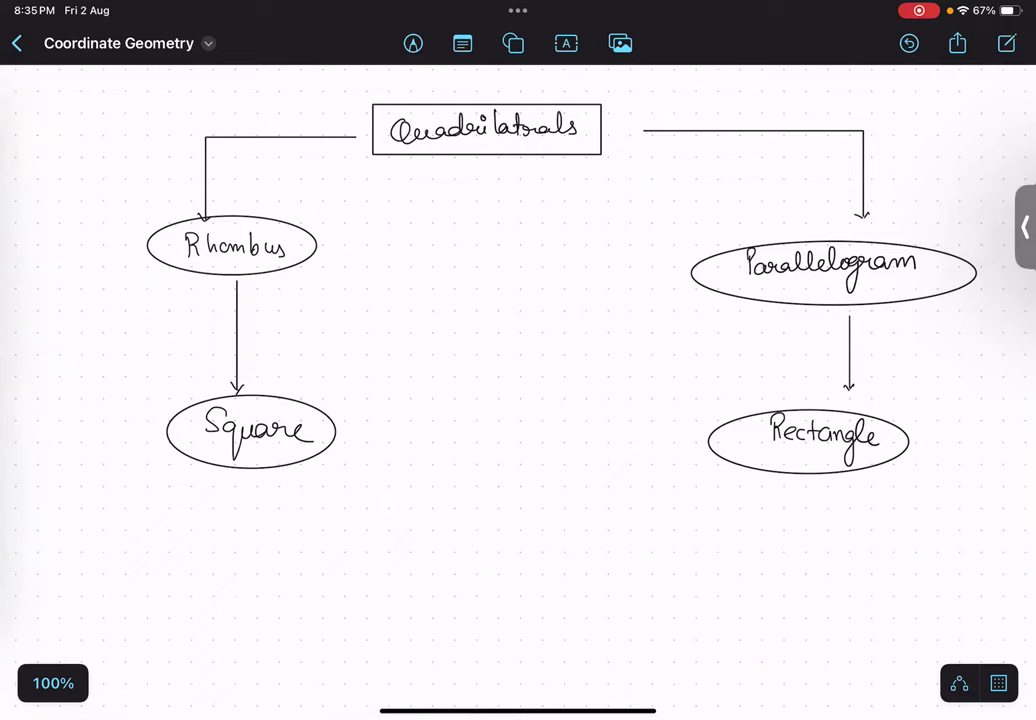
# - Show the pens and colours palette beside the Quadrilaterals chart
pyautogui.moveTo(600, 300); pyautogui.dragTo(546, 295)
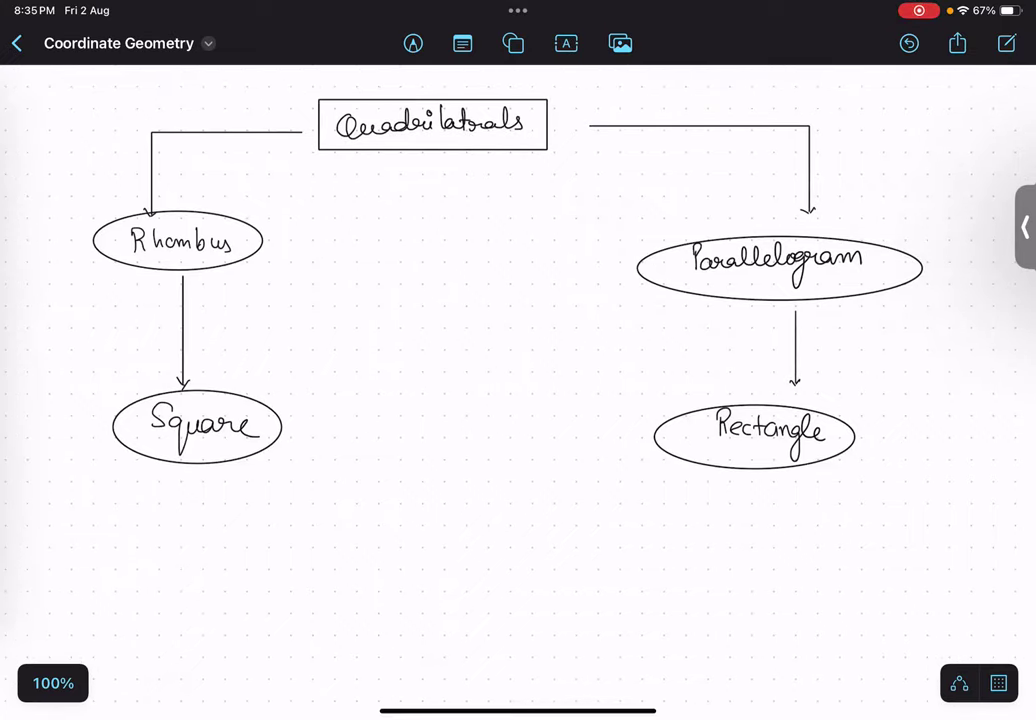
pyautogui.click(413, 43)
pyautogui.moveTo(500, 300); pyautogui.dragTo(559, 309)
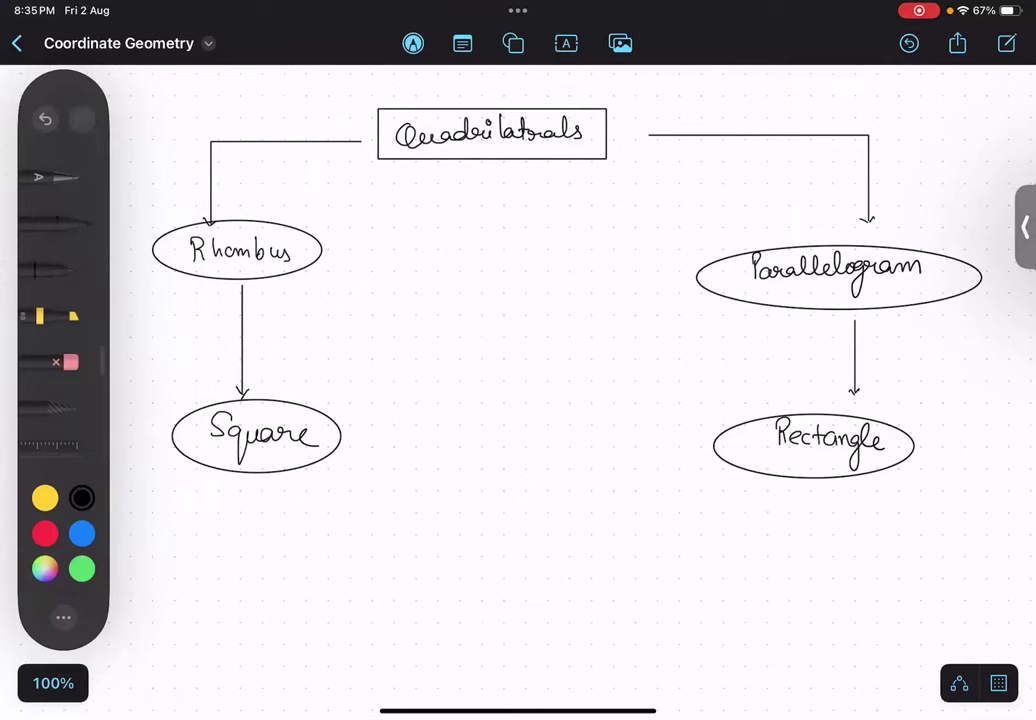
# - Draw a square between Rhombus and Parallelogram and label its corners A, B, C, D
pyautogui.moveTo(486, 213)
pyautogui.mouseDown()
pyautogui.moveTo(532, 294)
pyautogui.moveTo(597, 194)
pyautogui.moveTo(477, 209)
pyautogui.mouseUp()
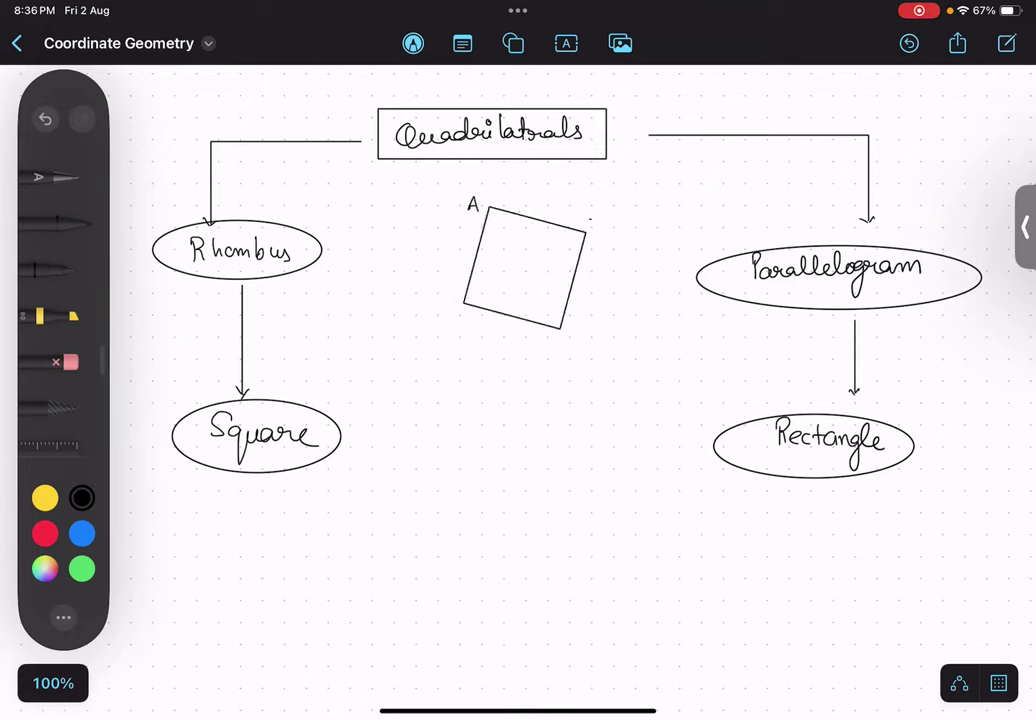
pyautogui.moveTo(590, 219); pyautogui.dragTo(592, 231)
pyautogui.moveTo(574, 335)
pyautogui.mouseDown()
pyautogui.moveTo(565, 333)
pyautogui.moveTo(572, 341)
pyautogui.mouseUp()
pyautogui.moveTo(446, 316)
pyautogui.mouseDown()
pyautogui.moveTo(455, 318)
pyautogui.moveTo(446, 328)
pyautogui.mouseUp()
pyautogui.moveTo(505, 197)
pyautogui.mouseDown()
pyautogui.moveTo(620, 231)
pyautogui.moveTo(555, 340)
pyautogui.moveTo(430, 280)
pyautogui.moveTo(424, 248)
pyautogui.mouseUp()
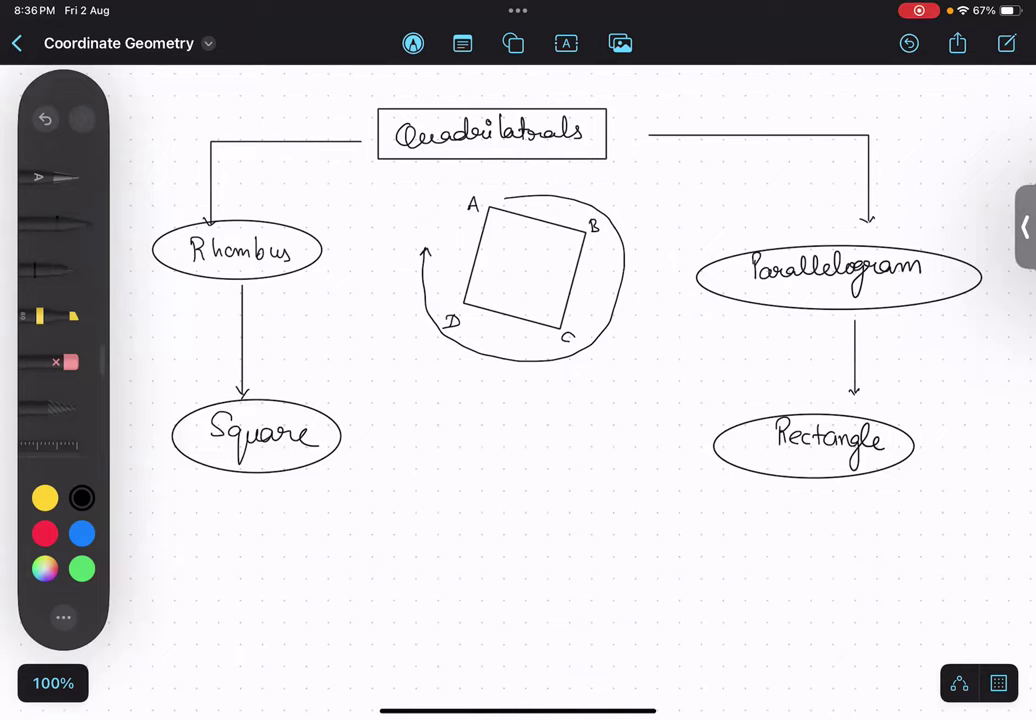
pyautogui.hotkey('ctrl', 'z')
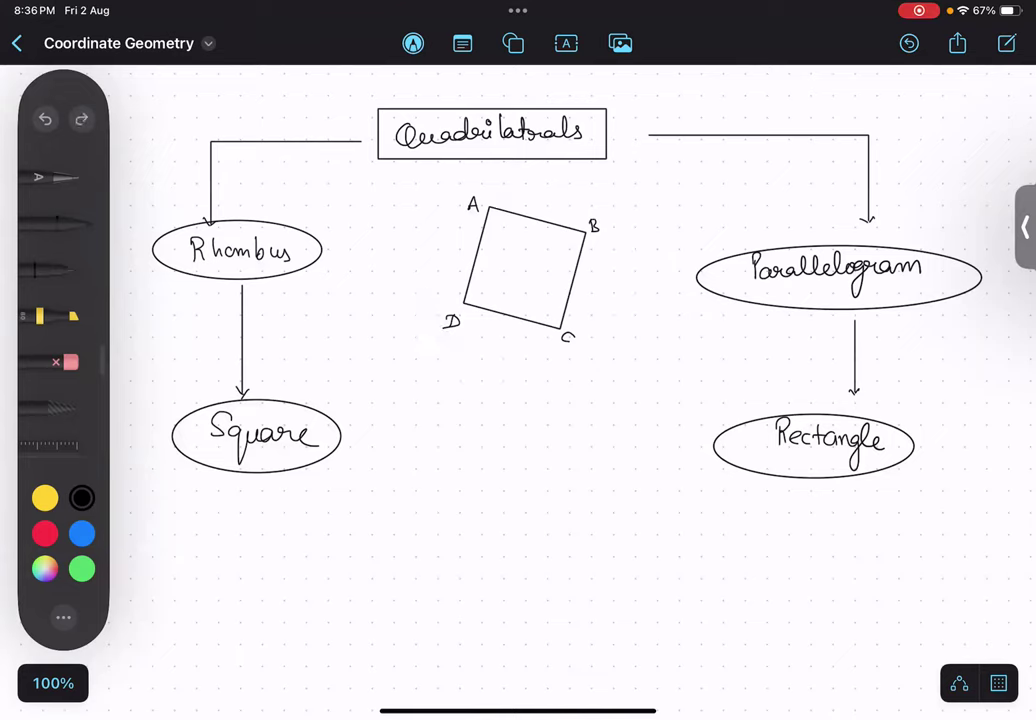
# - Try tick marks near the square's corners, then undo them
pyautogui.moveTo(489, 198); pyautogui.dragTo(509, 192)
pyautogui.moveTo(587, 211); pyautogui.dragTo(607, 205)
pyautogui.moveTo(458, 328); pyautogui.dragTo(479, 322)
pyautogui.moveTo(591, 325); pyautogui.dragTo(609, 320)
pyautogui.hotkey('ctrl', 'z')
pyautogui.hotkey('ctrl', 'z')
pyautogui.hotkey('ctrl', 'z')
# - Sketch a trial parallelogram ABCD below the square with an angle alpha mark
pyautogui.moveTo(495, 432)
pyautogui.mouseDown()
pyautogui.moveTo(465, 528)
pyautogui.moveTo(616, 417)
pyautogui.mouseUp()
pyautogui.moveTo(616, 417); pyautogui.dragTo(576, 518)
pyautogui.moveTo(465, 528); pyautogui.dragTo(595, 516)
pyautogui.moveTo(469, 428); pyautogui.dragTo(487, 420)
pyautogui.moveTo(636, 404); pyautogui.dragTo(640, 417)
pyautogui.moveTo(468, 540); pyautogui.dragTo(471, 553)
pyautogui.moveTo(577, 539)
pyautogui.mouseDown()
pyautogui.moveTo(577, 557)
pyautogui.moveTo(566, 559)
pyautogui.mouseUp()
pyautogui.moveTo(634, 475); pyautogui.dragTo(635, 521)
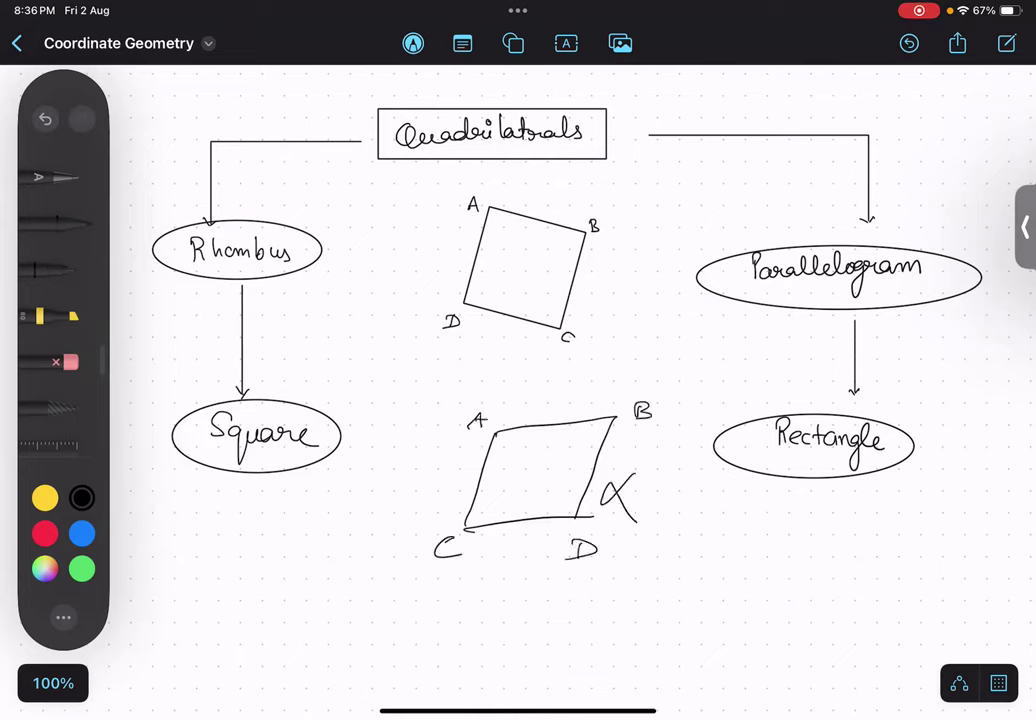
# - Erase the trial parallelogram sketch and its labels below the square
pyautogui.click(62, 362)
pyautogui.click(62, 362)
pyautogui.moveTo(605, 425); pyautogui.dragTo(588, 548)
pyautogui.moveTo(643, 405); pyautogui.dragTo(578, 552)
pyautogui.moveTo(476, 414); pyautogui.dragTo(455, 552)
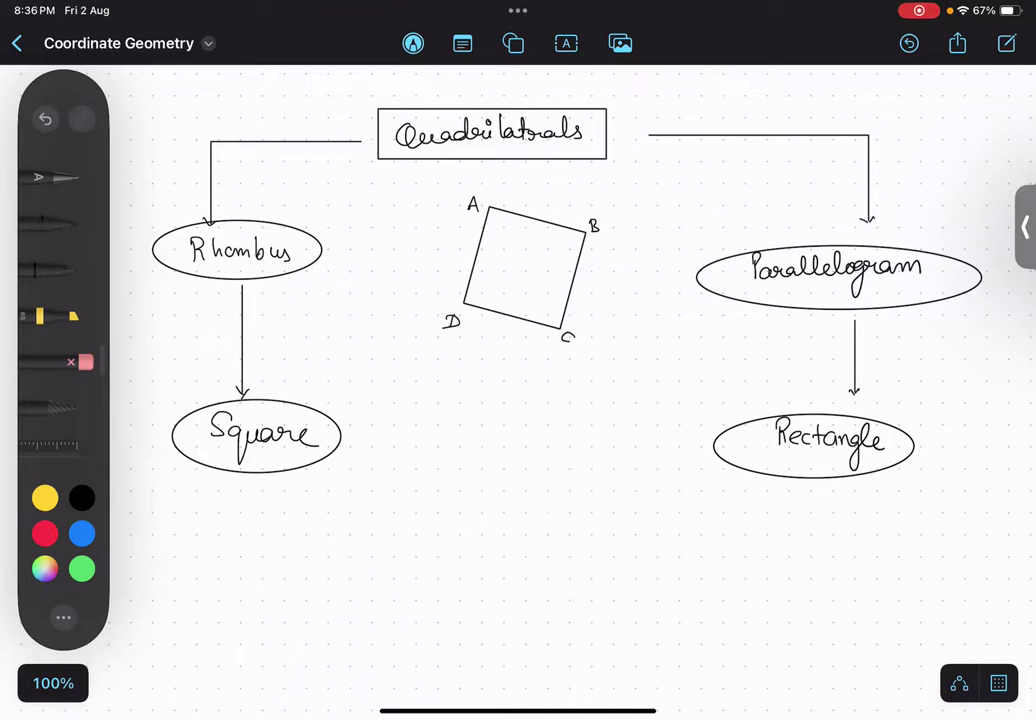
# - Switch to the pen in red and undo the trial red loops around the ovals
pyautogui.click(55, 220)
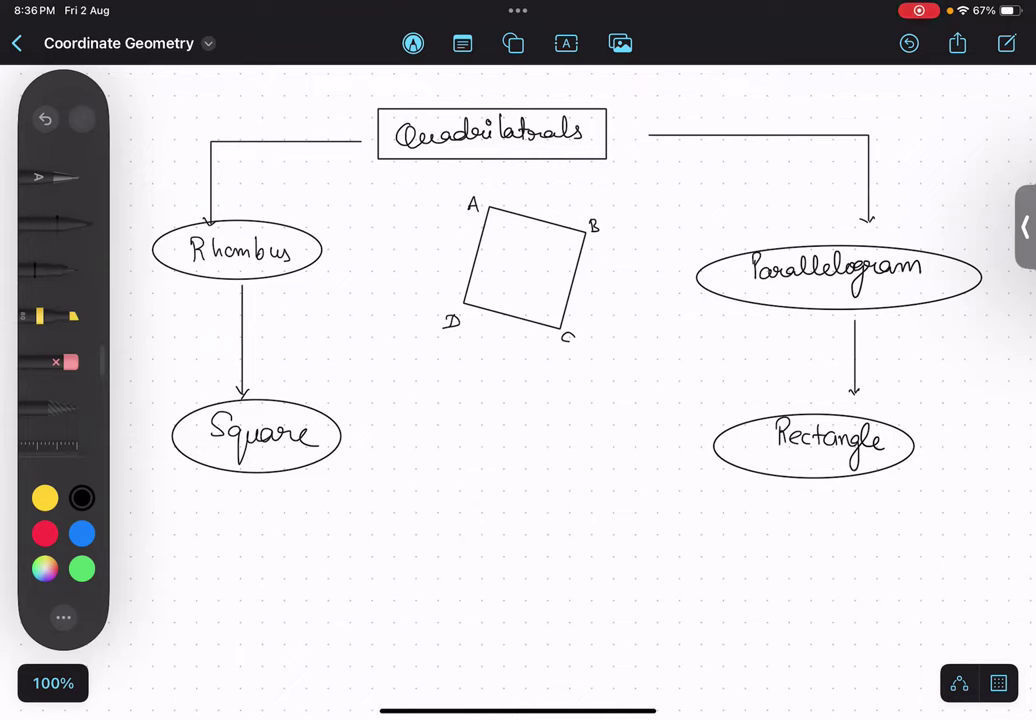
pyautogui.click(45, 533)
pyautogui.moveTo(945, 220)
pyautogui.mouseDown()
pyautogui.moveTo(809, 208)
pyautogui.moveTo(641, 380)
pyautogui.moveTo(830, 490)
pyautogui.moveTo(970, 365)
pyautogui.mouseUp()
pyautogui.moveTo(392, 229)
pyautogui.mouseDown()
pyautogui.moveTo(236, 176)
pyautogui.moveTo(196, 486)
pyautogui.moveTo(439, 266)
pyautogui.moveTo(405, 217)
pyautogui.mouseUp()
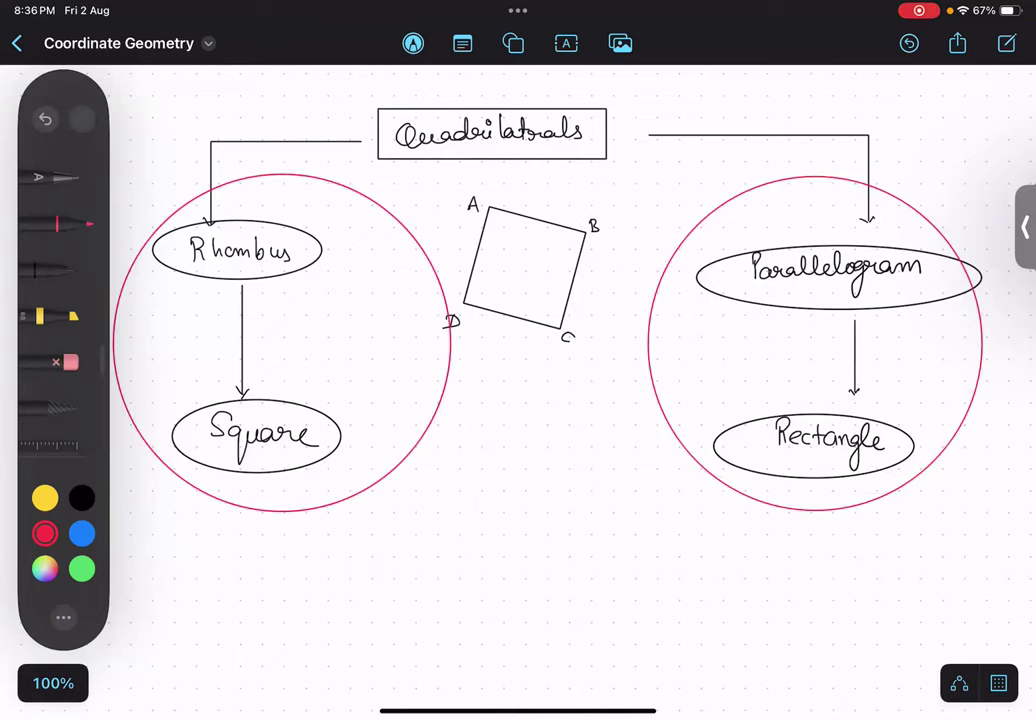
pyautogui.click(45, 119)
pyautogui.click(45, 119)
pyautogui.click(45, 119)
pyautogui.click(45, 119)
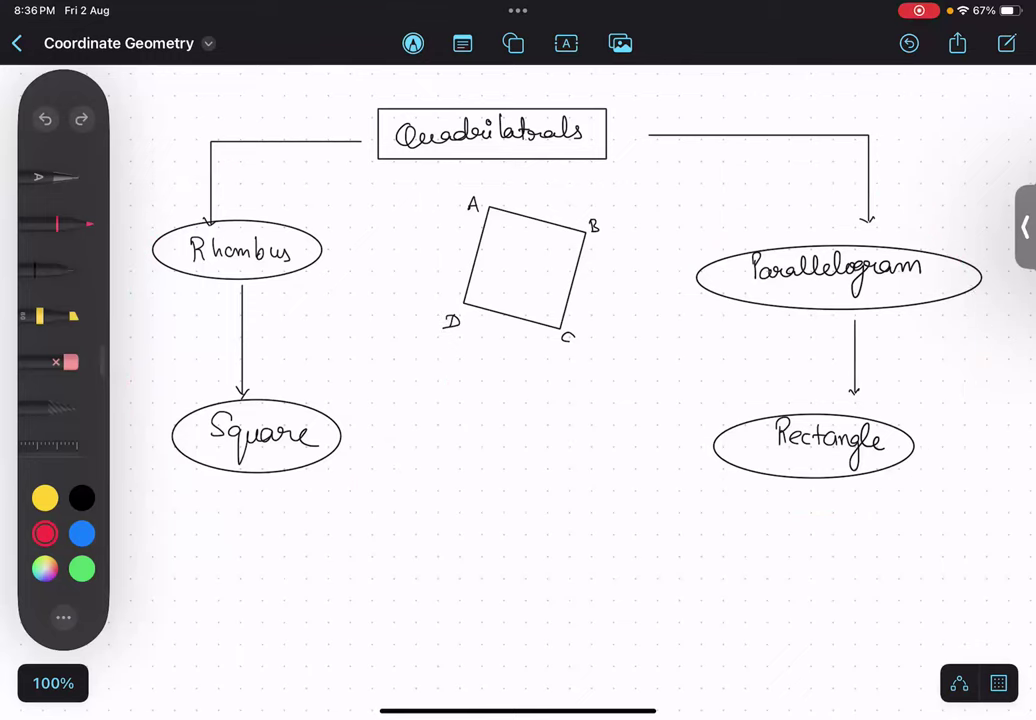
# - Try a red shape beside Parallelogram and undo its snap to a rectangle
pyautogui.click(60, 223)
pyautogui.click(60, 223)
pyautogui.hscroll(5, 560, 350)
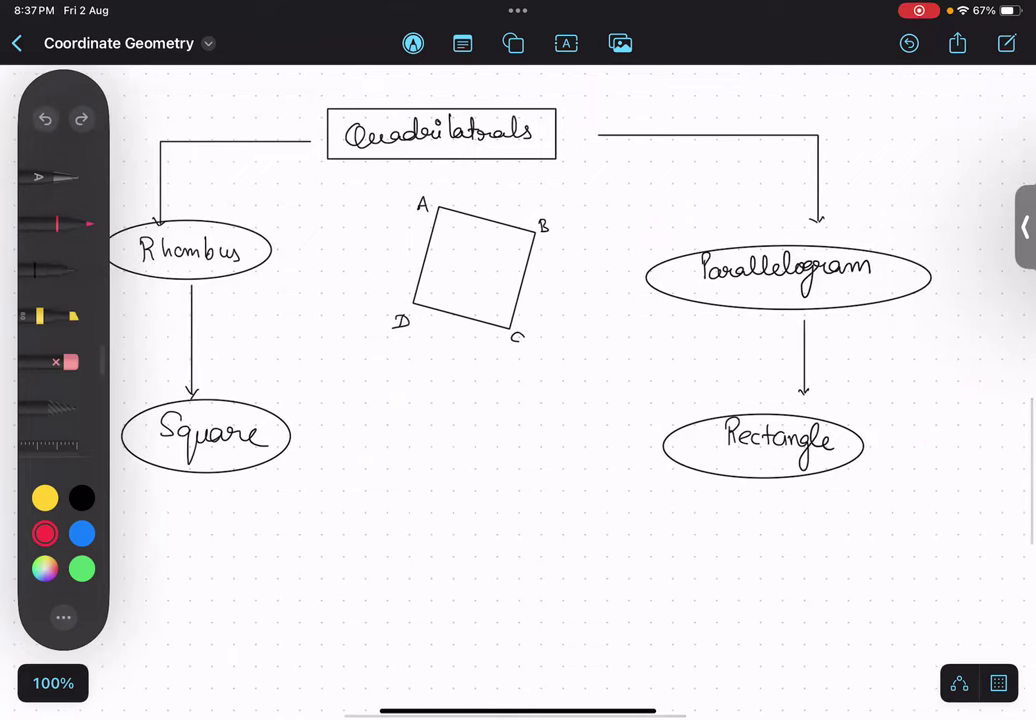
pyautogui.moveTo(904, 207)
pyautogui.mouseDown()
pyautogui.moveTo(948, 230)
pyautogui.moveTo(978, 203)
pyautogui.moveTo(904, 207)
pyautogui.mouseUp()
pyautogui.hotkey('ctrl', 'z')
pyautogui.hotkey('ctrl', 'z')
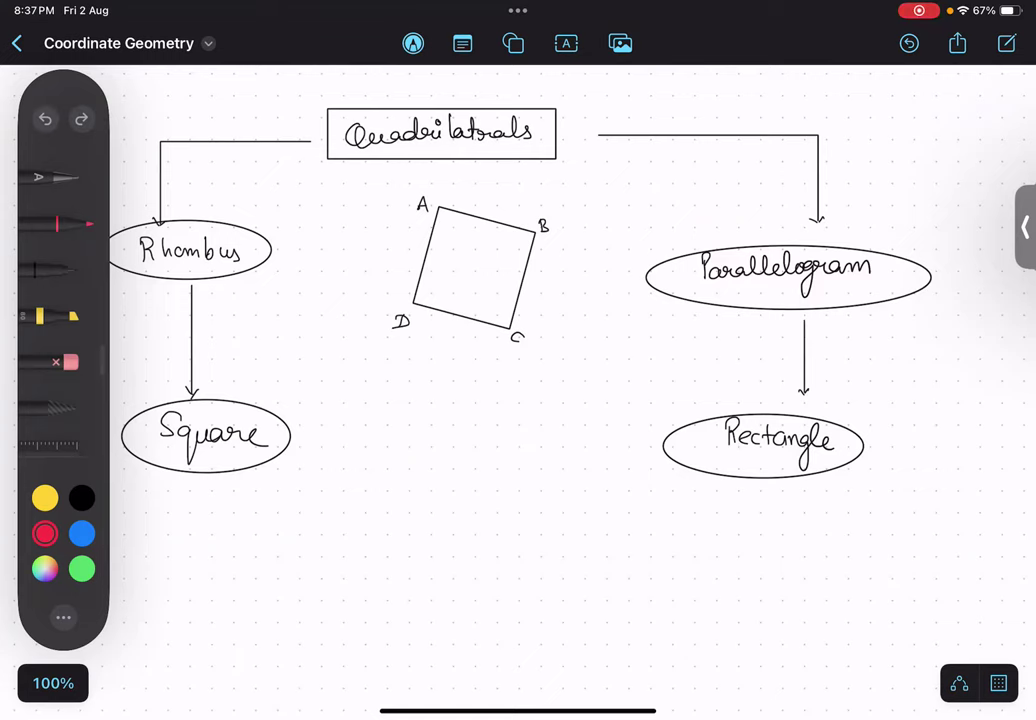
# - Lengthen the red underline under 'Distance' in the Distance Formula heading, then return to Quadrilaterals
pyautogui.scroll(10, 518, 400)
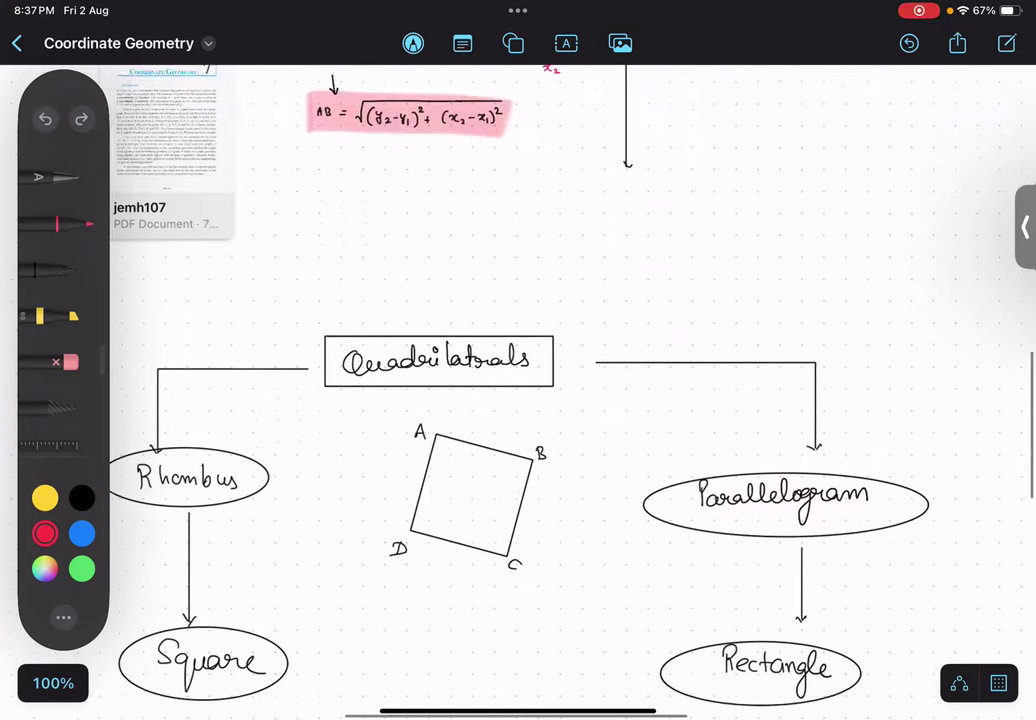
pyautogui.scroll(3, 518, 400)
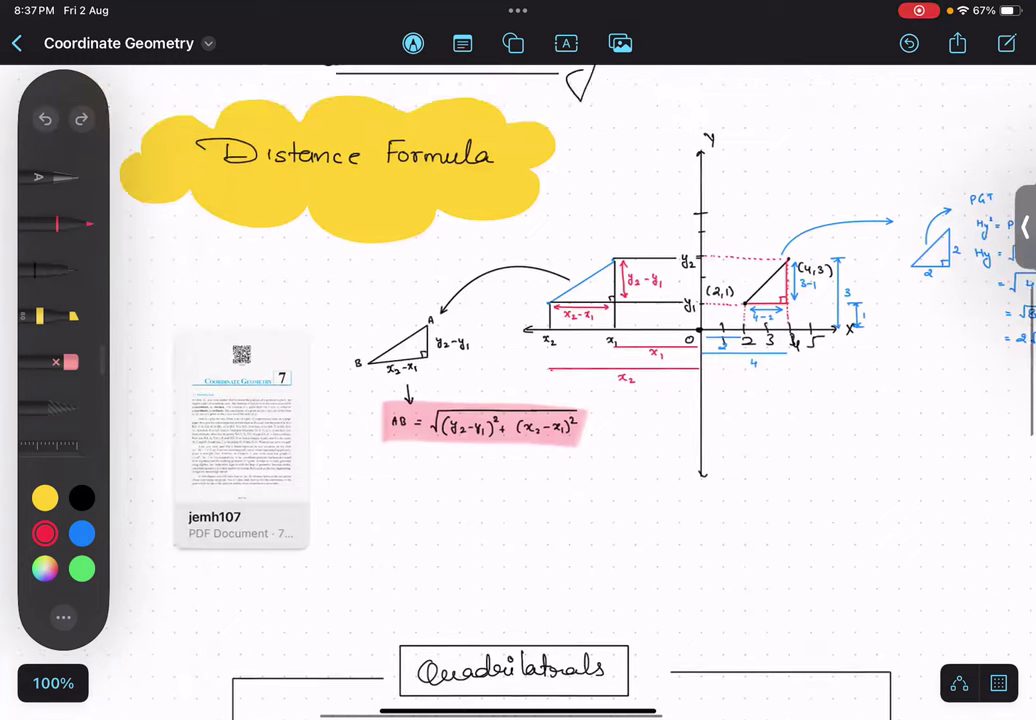
pyautogui.moveTo(250, 173); pyautogui.dragTo(360, 172)
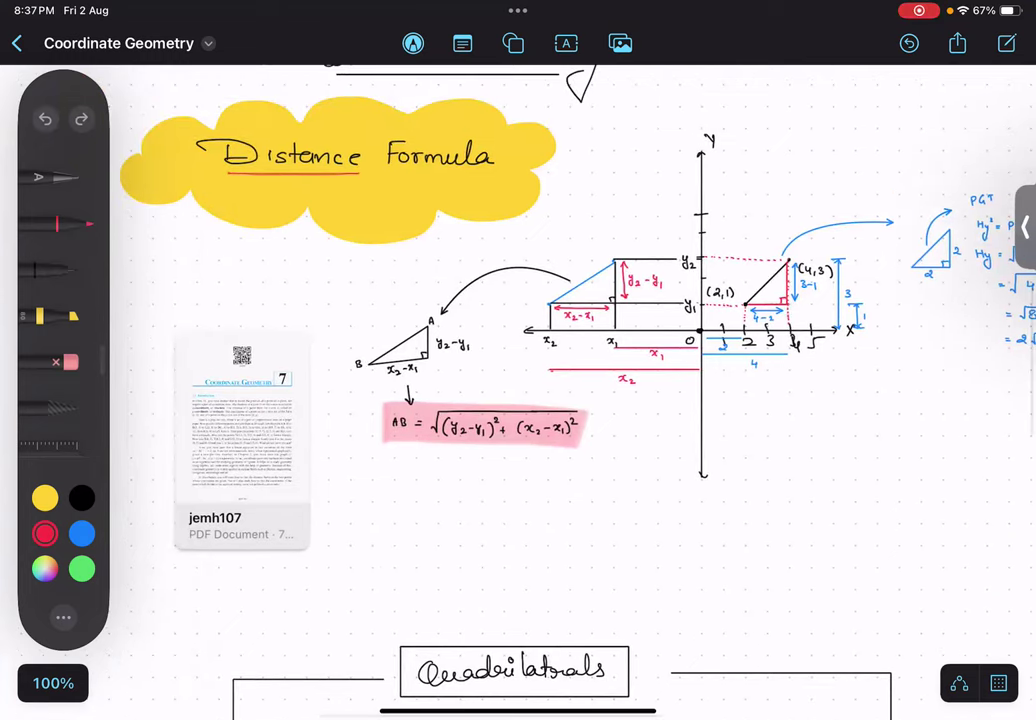
pyautogui.scroll(-10, 518, 400)
pyautogui.scroll(-2, 518, 400)
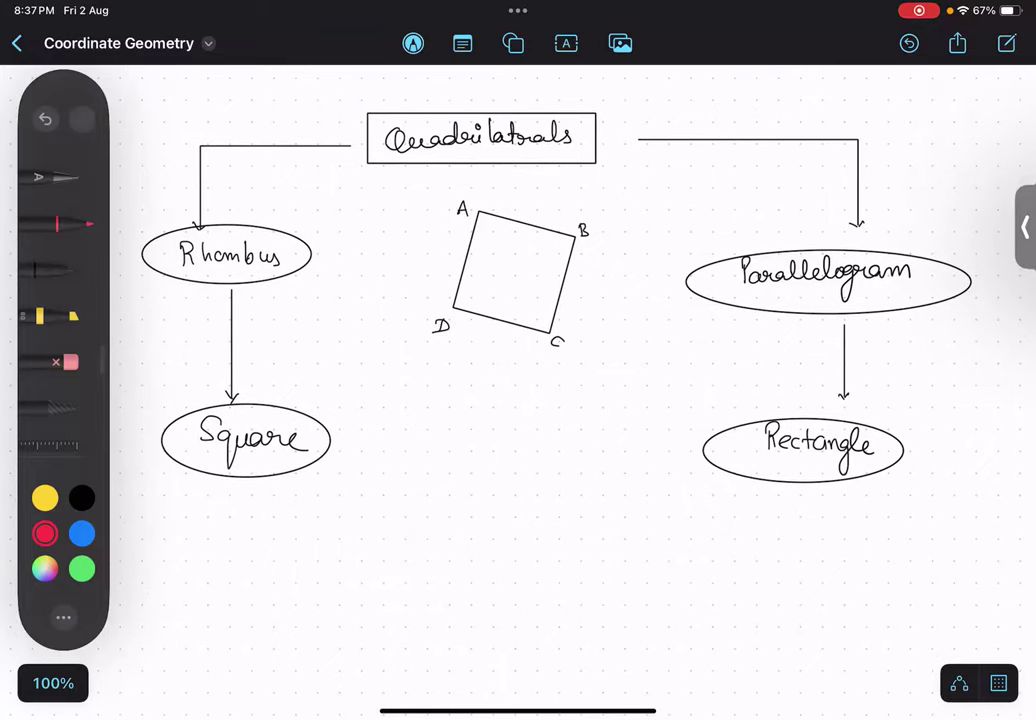
# - Redraw a freehand red parallelogram above the Parallelogram oval after undoing the snapped shape
pyautogui.moveTo(739, 208)
pyautogui.mouseDown()
pyautogui.moveTo(727, 235)
pyautogui.moveTo(812, 208)
pyautogui.moveTo(739, 208)
pyautogui.mouseUp()
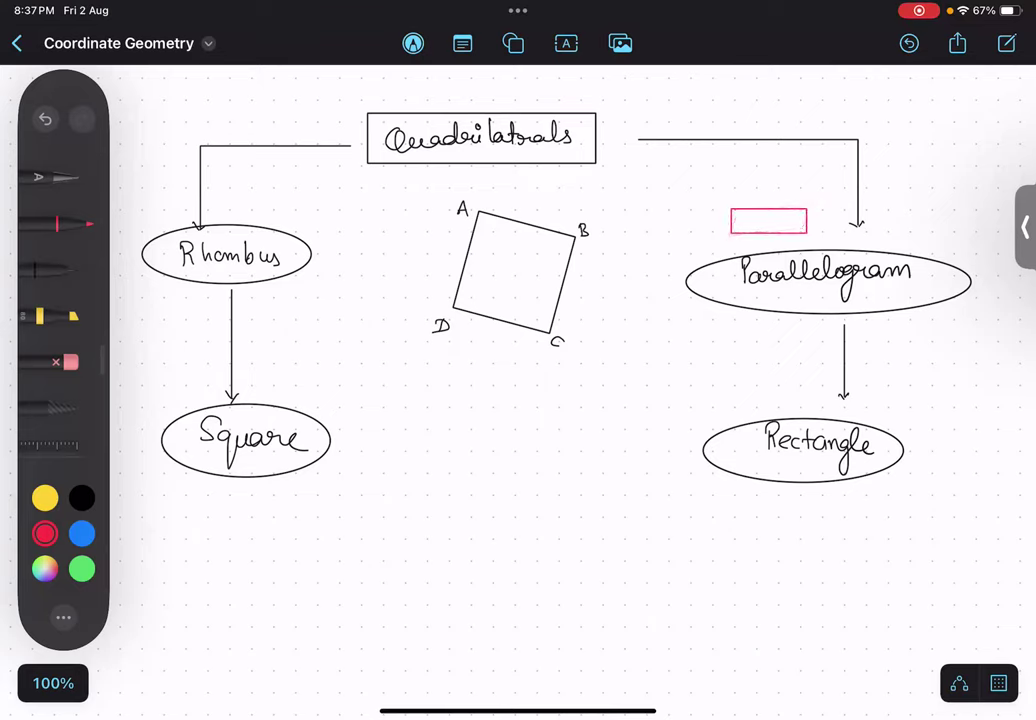
pyautogui.click(45, 119)
pyautogui.click(45, 119)
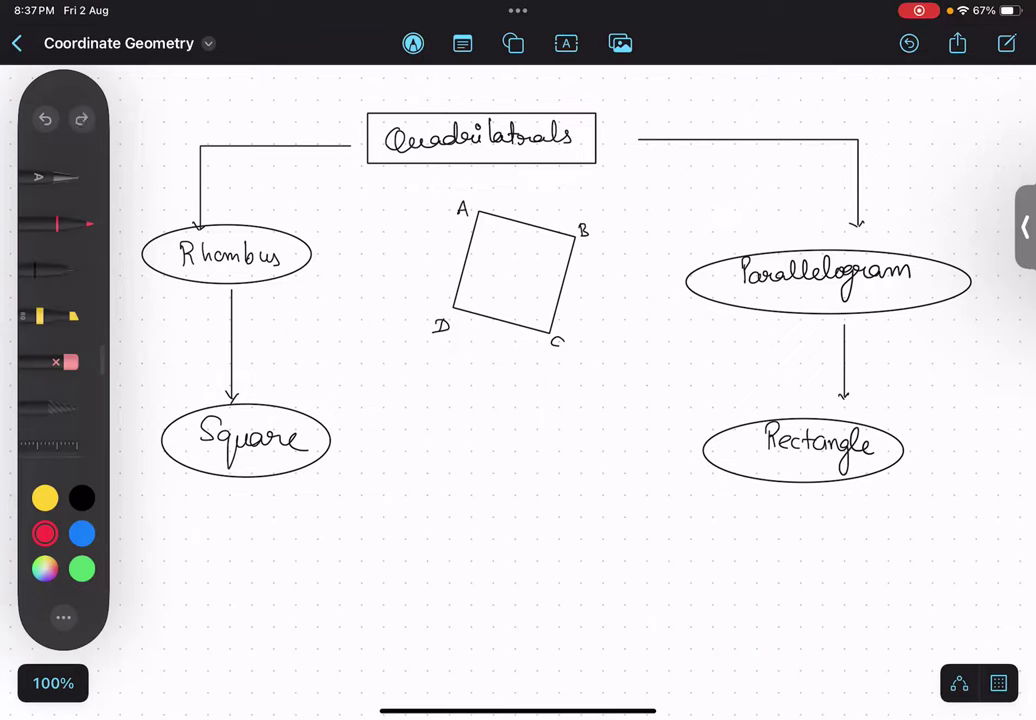
pyautogui.moveTo(745, 205)
pyautogui.mouseDown()
pyautogui.moveTo(733, 229)
pyautogui.moveTo(799, 226)
pyautogui.moveTo(803, 203)
pyautogui.moveTo(799, 226)
pyautogui.mouseUp()
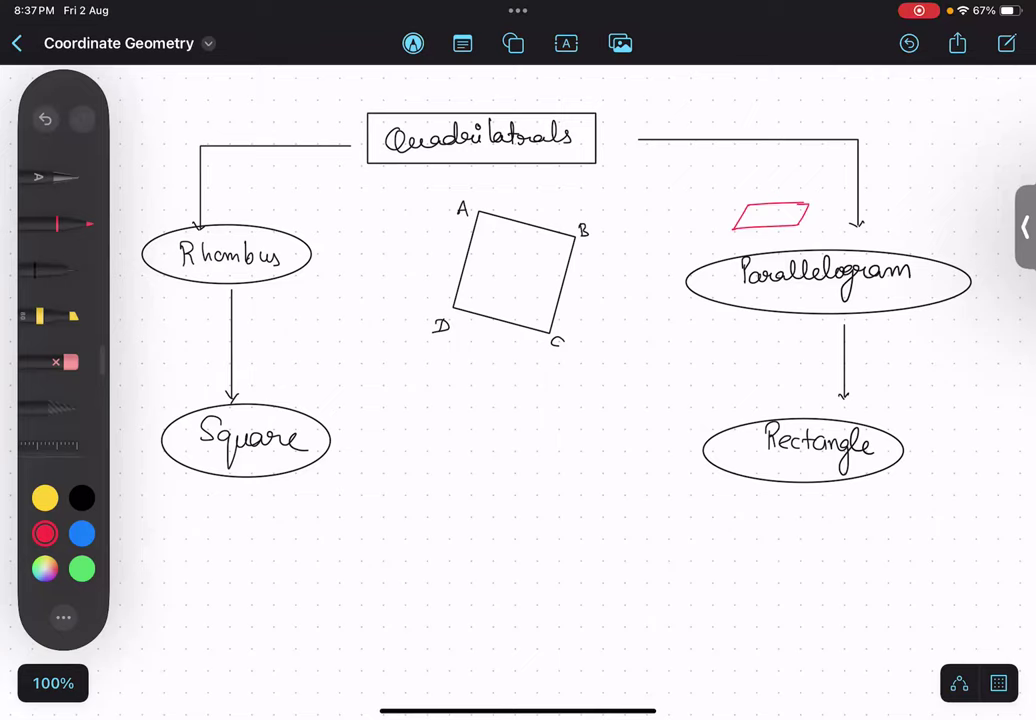
# - Label the parallelogram's corners A, B, D and tick its equal sides
pyautogui.moveTo(733, 192)
pyautogui.mouseDown()
pyautogui.moveTo(728, 203)
pyautogui.moveTo(739, 203)
pyautogui.mouseUp()
pyautogui.moveTo(814, 195); pyautogui.dragTo(804, 235)
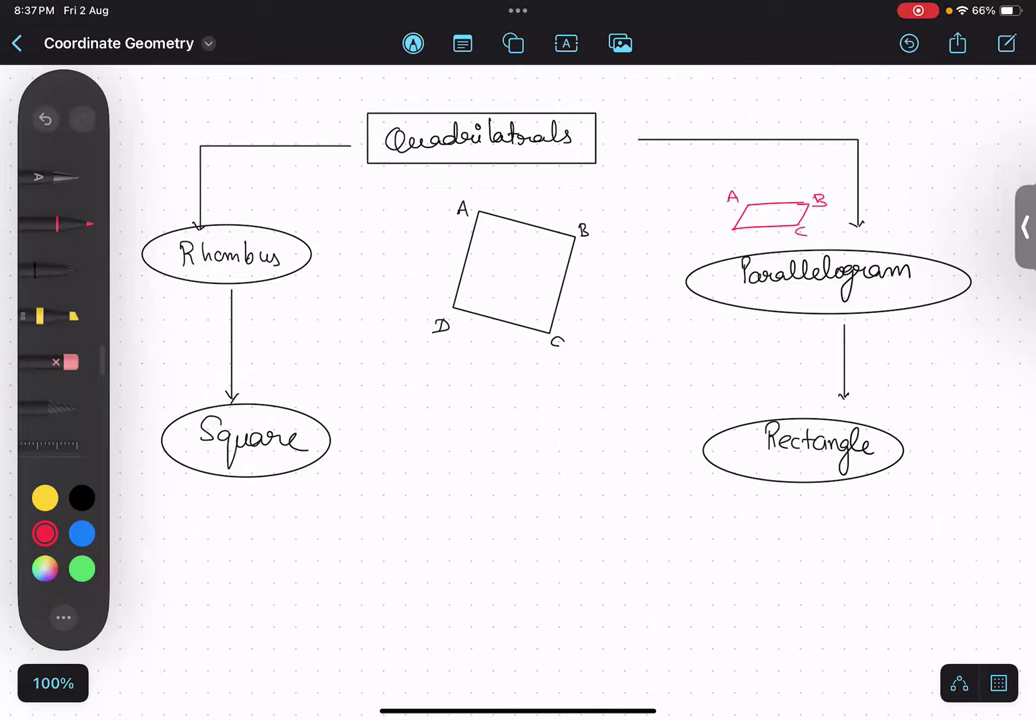
pyautogui.moveTo(721, 233); pyautogui.dragTo(721, 245)
pyautogui.moveTo(770, 199); pyautogui.dragTo(745, 212)
pyautogui.moveTo(736, 217); pyautogui.dragTo(746, 216)
# - Write AB = DC, AD = BC beside the parallelogram, removing a stray ampersand
pyautogui.hscroll(5, 518, 390)
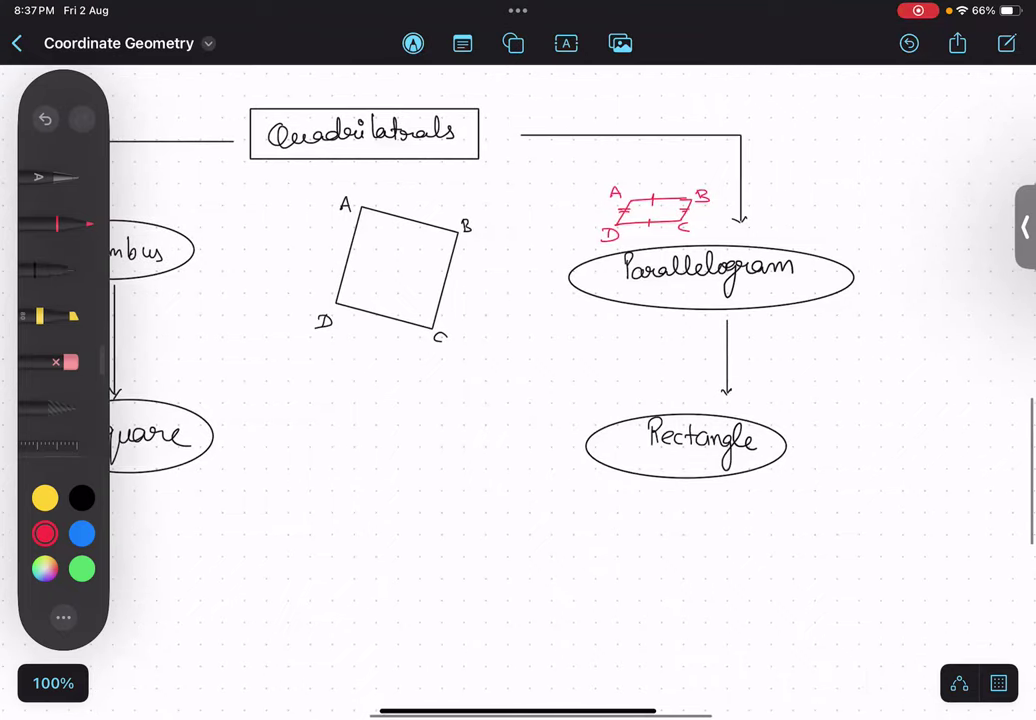
pyautogui.moveTo(770, 190)
pyautogui.mouseDown()
pyautogui.moveTo(775, 178)
pyautogui.moveTo(780, 190)
pyautogui.mouseUp()
pyautogui.moveTo(788, 180)
pyautogui.mouseDown()
pyautogui.moveTo(789, 190)
pyautogui.moveTo(826, 192)
pyautogui.mouseUp()
pyautogui.moveTo(826, 180)
pyautogui.mouseDown()
pyautogui.moveTo(827, 192)
pyautogui.moveTo(852, 192)
pyautogui.mouseUp()
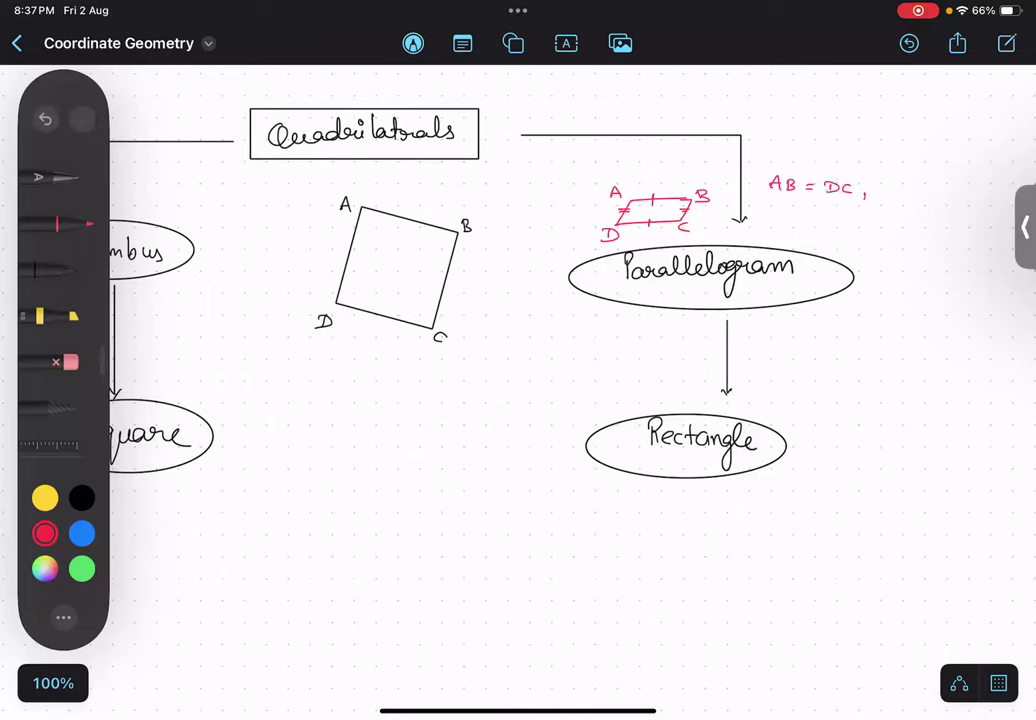
pyautogui.moveTo(779, 228)
pyautogui.mouseDown()
pyautogui.moveTo(785, 212)
pyautogui.moveTo(798, 228)
pyautogui.mouseUp()
pyautogui.moveTo(798, 212)
pyautogui.mouseDown()
pyautogui.moveTo(799, 228)
pyautogui.moveTo(831, 219)
pyautogui.mouseUp()
pyautogui.moveTo(820, 224); pyautogui.dragTo(845, 230)
pyautogui.moveTo(871, 218); pyautogui.dragTo(868, 231)
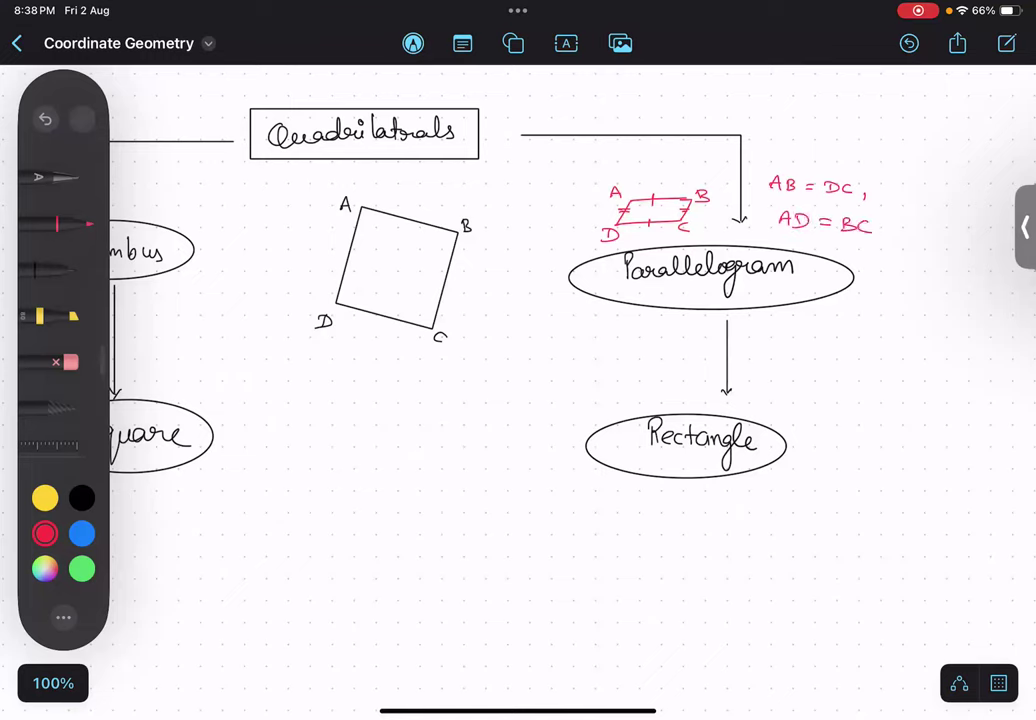
pyautogui.moveTo(903, 222); pyautogui.dragTo(905, 232)
pyautogui.hotkey('ctrl', 'z')
# - Draw a red rectangle above Rectangle and label its corners A, B, C, D
pyautogui.moveTo(580, 347)
pyautogui.mouseDown()
pyautogui.moveTo(585, 384)
pyautogui.moveTo(668, 348)
pyautogui.moveTo(580, 347)
pyautogui.mouseUp()
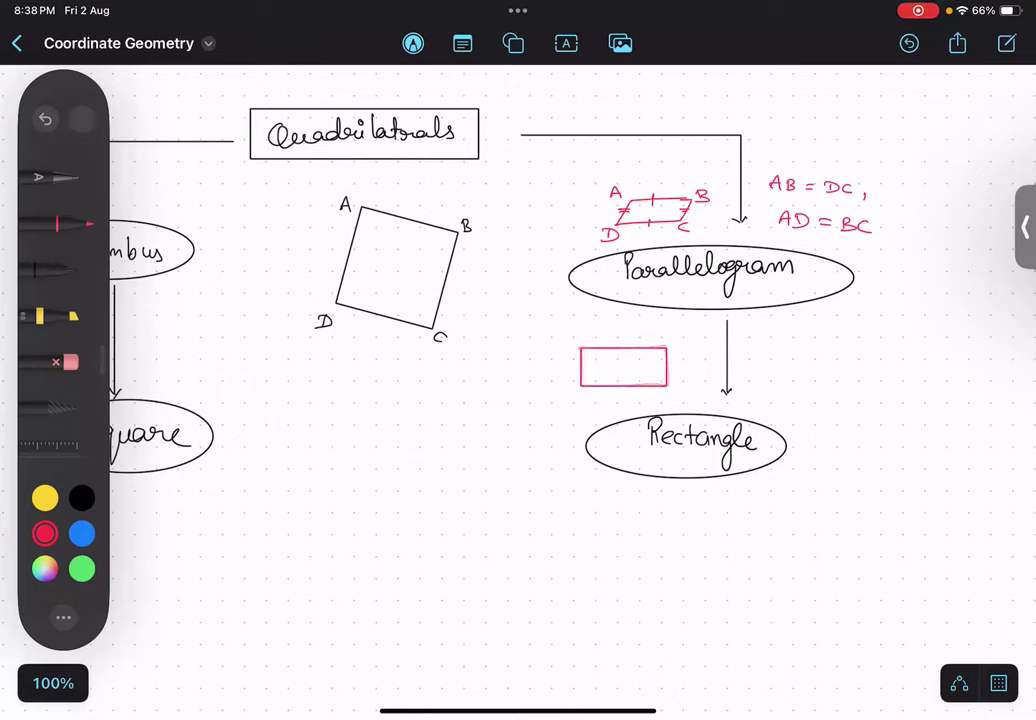
pyautogui.moveTo(556, 347); pyautogui.dragTo(562, 337)
pyautogui.moveTo(675, 337); pyautogui.dragTo(677, 393)
pyautogui.moveTo(569, 391); pyautogui.dragTo(570, 402)
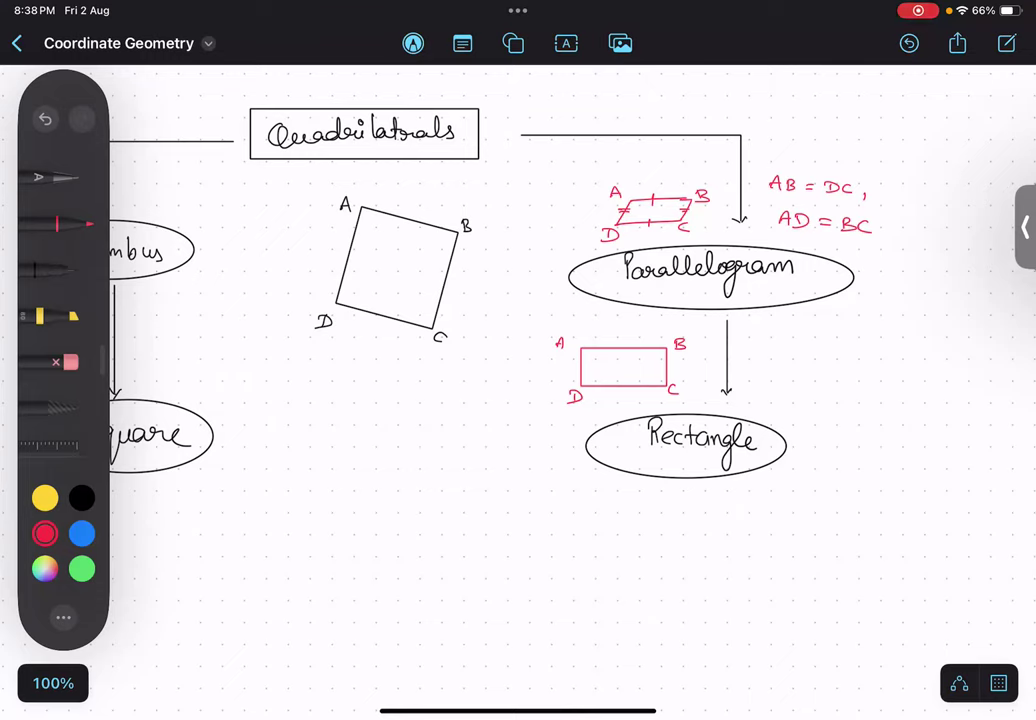
# - Select the AB = DC, AD = BC note and undo its accidental move
pyautogui.click(72, 224)
pyautogui.moveTo(758, 192)
pyautogui.mouseDown()
pyautogui.moveTo(888, 205)
pyautogui.moveTo(762, 205)
pyautogui.mouseUp()
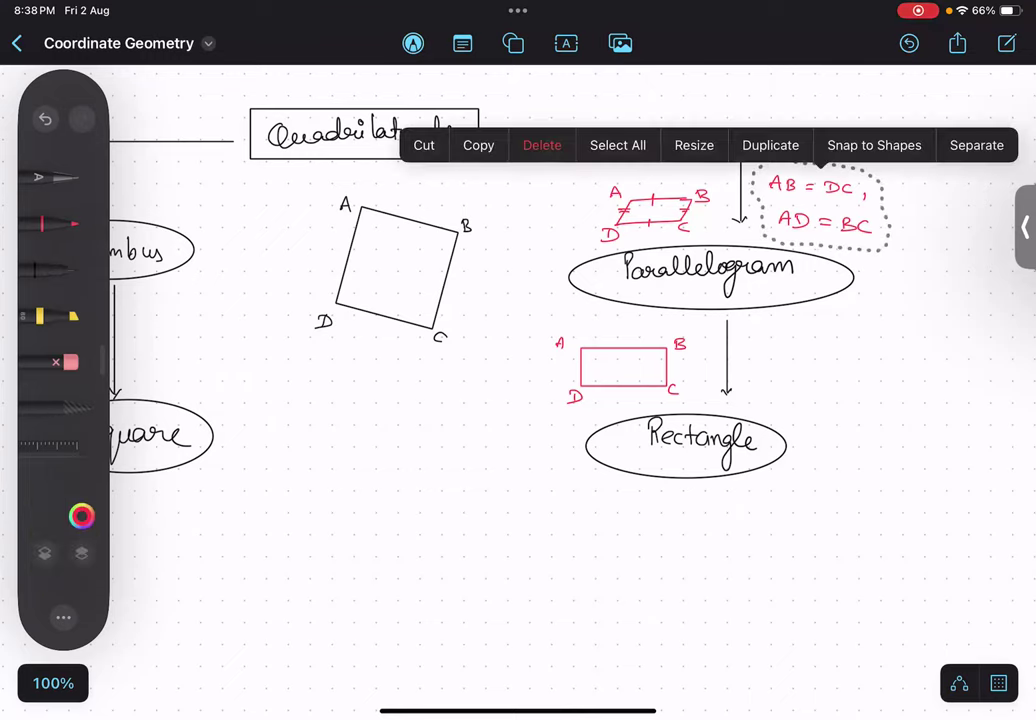
pyautogui.moveTo(825, 205); pyautogui.dragTo(870, 250)
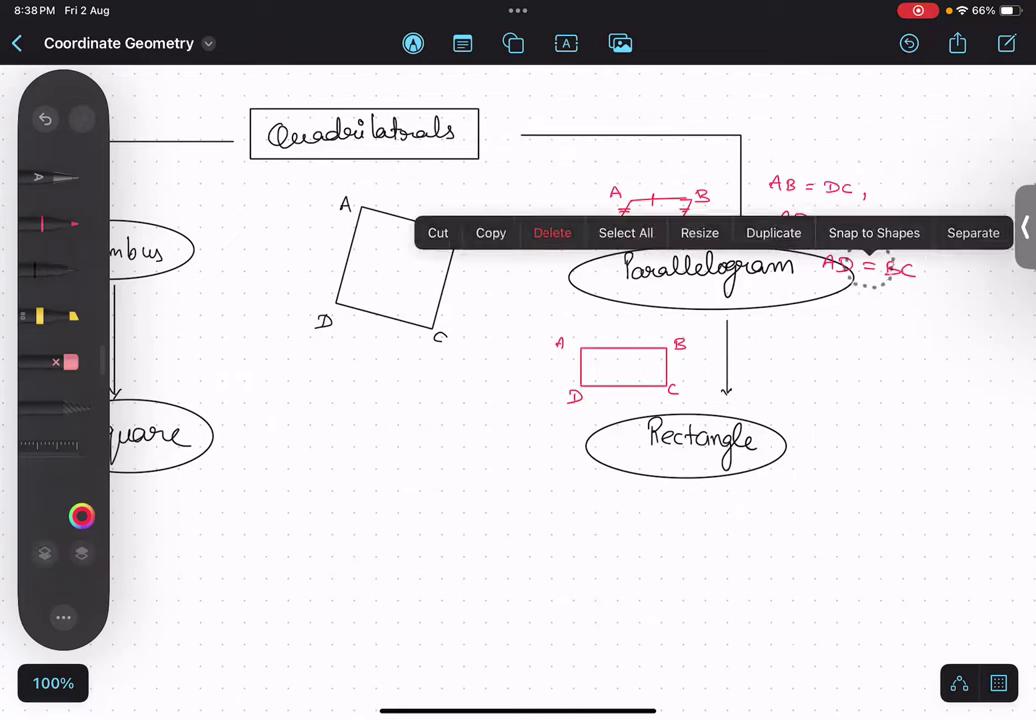
pyautogui.click(870, 420)
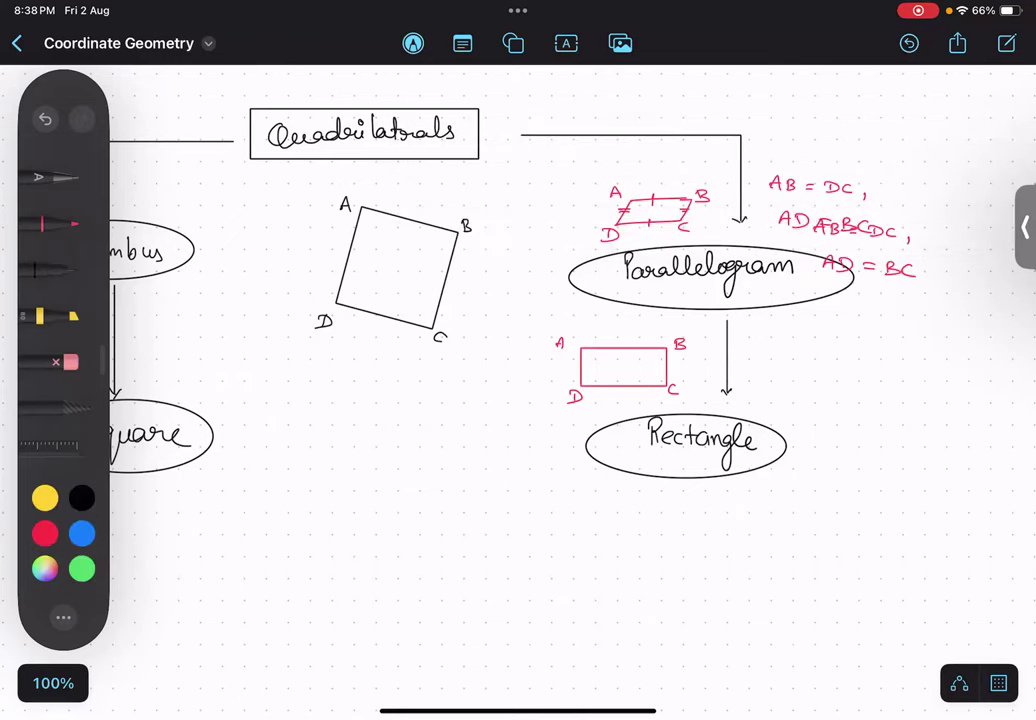
pyautogui.hotkey('ctrl', 'z')
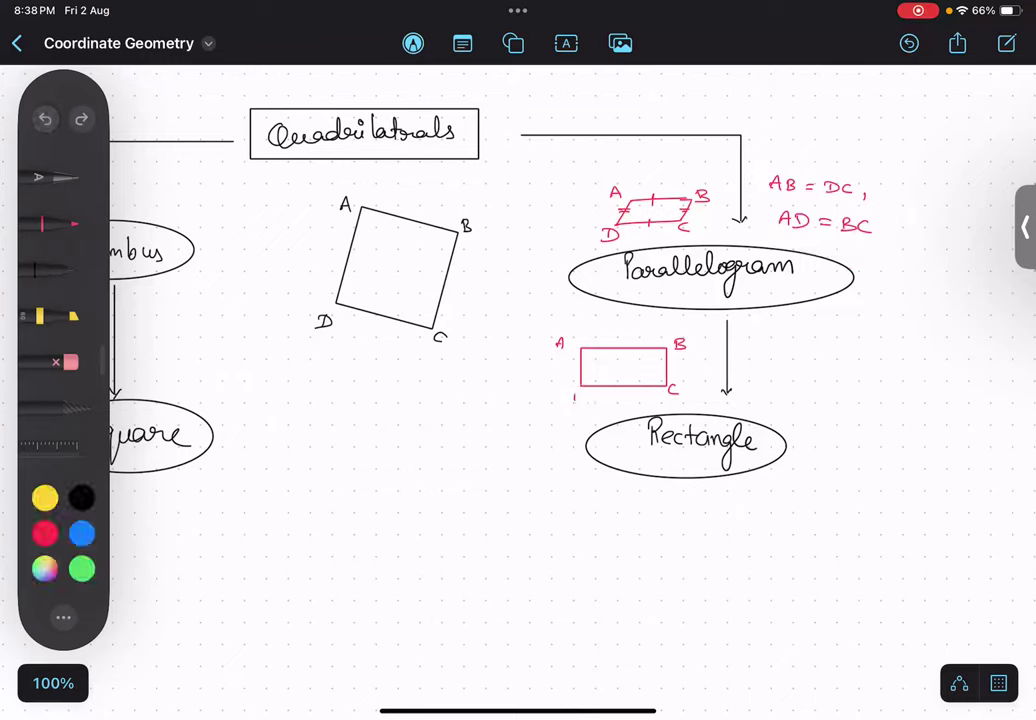
# - Rewrite the rectangle's D label and duplicate the AB = DC, AD = BC note
pyautogui.moveTo(571, 391); pyautogui.dragTo(579, 401)
pyautogui.moveTo(862, 168)
pyautogui.mouseDown()
pyautogui.moveTo(837, 162)
pyautogui.moveTo(872, 232)
pyautogui.mouseUp()
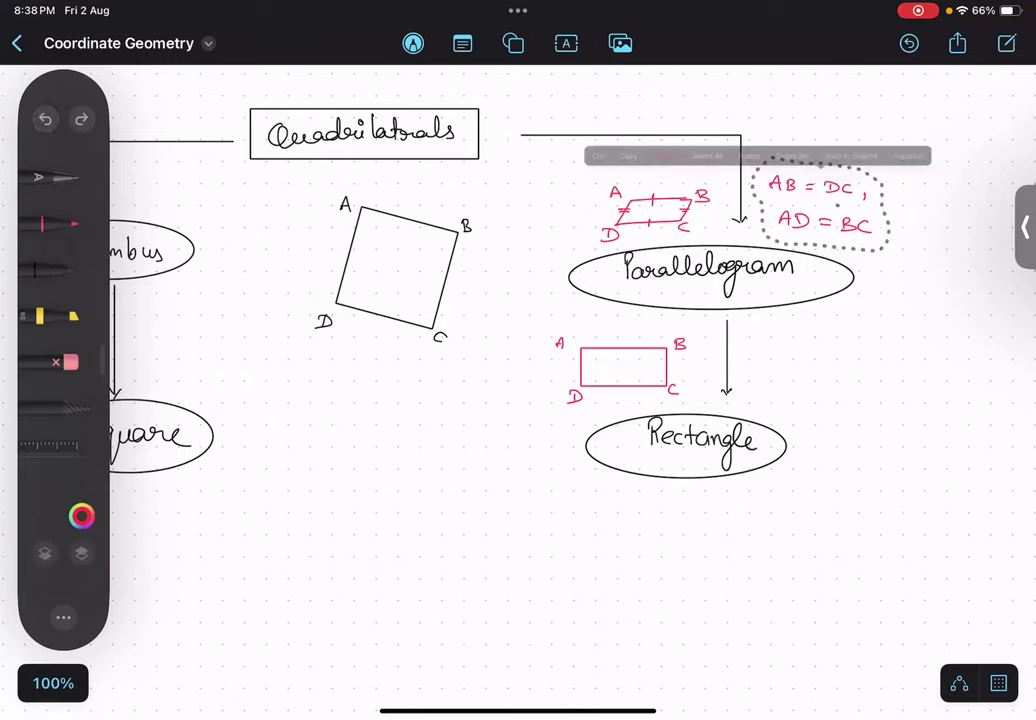
pyautogui.moveTo(862, 168)
pyautogui.mouseDown()
pyautogui.moveTo(850, 232)
pyautogui.moveTo(760, 172)
pyautogui.mouseUp()
pyautogui.click(770, 145)
# - Move the copied note beside the Rectangle arrow and append & AC = BD in red
pyautogui.moveTo(850, 246)
pyautogui.mouseDown()
pyautogui.moveTo(855, 328)
pyautogui.moveTo(806, 367)
pyautogui.mouseUp()
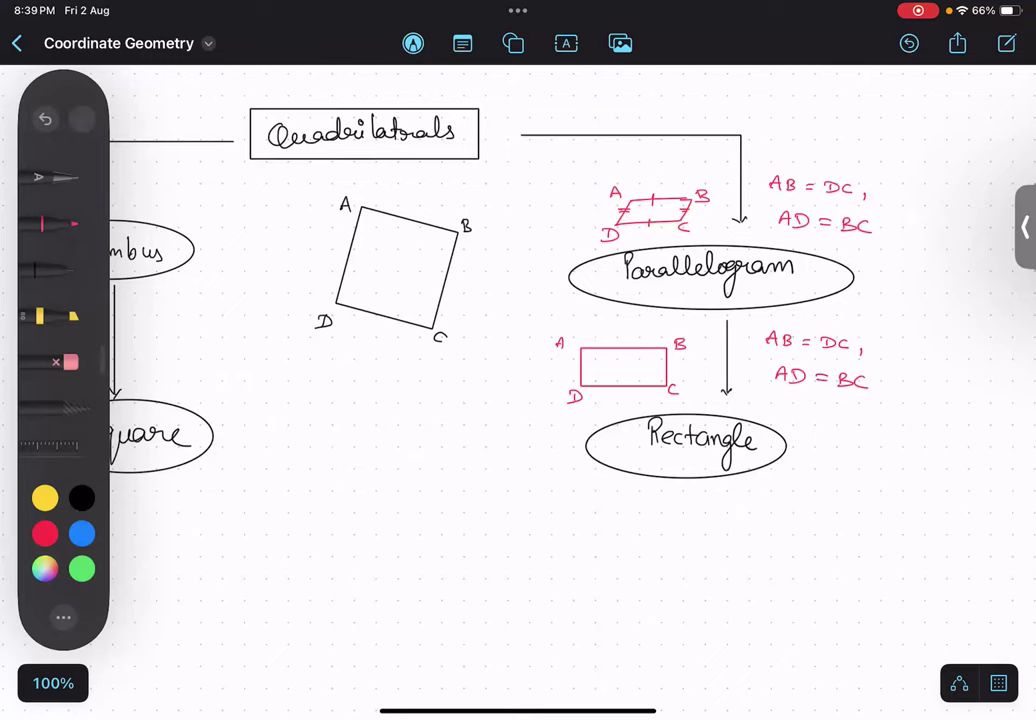
pyautogui.click(60, 223)
pyautogui.moveTo(905, 371); pyautogui.dragTo(890, 386)
pyautogui.moveTo(787, 422); pyautogui.dragTo(841, 418)
pyautogui.moveTo(855, 410)
pyautogui.mouseDown()
pyautogui.moveTo(858, 424)
pyautogui.moveTo(879, 425)
pyautogui.mouseUp()
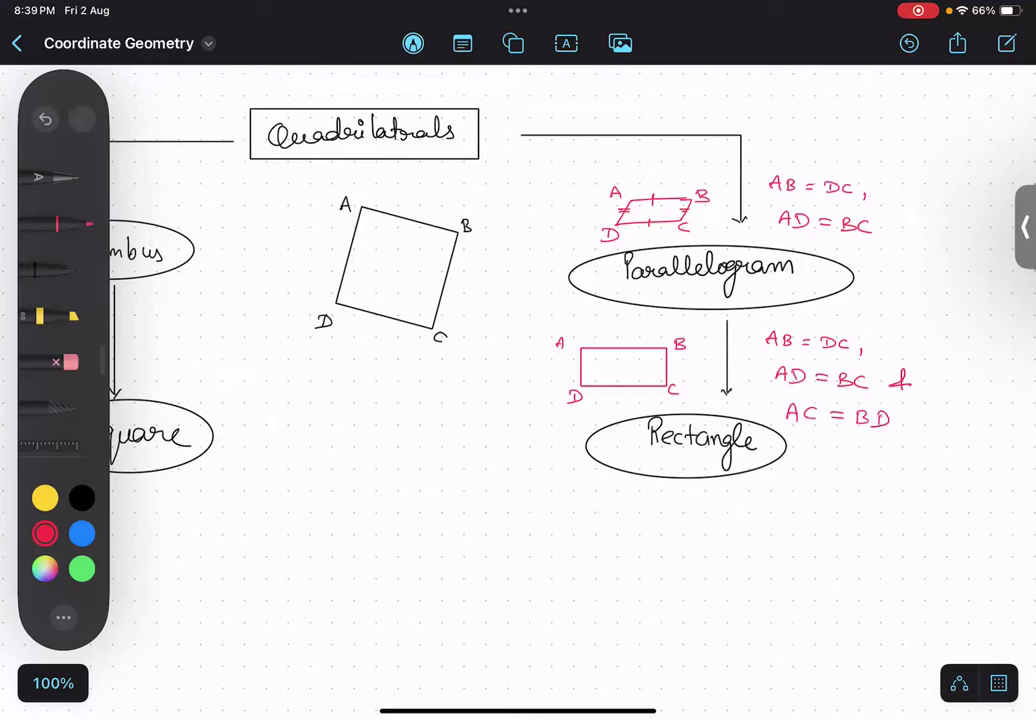
# - Draw diagonals AC and DB across the red rectangle
pyautogui.moveTo(581, 349); pyautogui.dragTo(666, 385)
pyautogui.moveTo(582, 385); pyautogui.dragTo(666, 349)
pyautogui.moveTo(868, 155)
pyautogui.mouseDown()
pyautogui.moveTo(757, 215)
pyautogui.moveTo(898, 177)
pyautogui.mouseUp()
pyautogui.hotkey('ctrl', 'z')
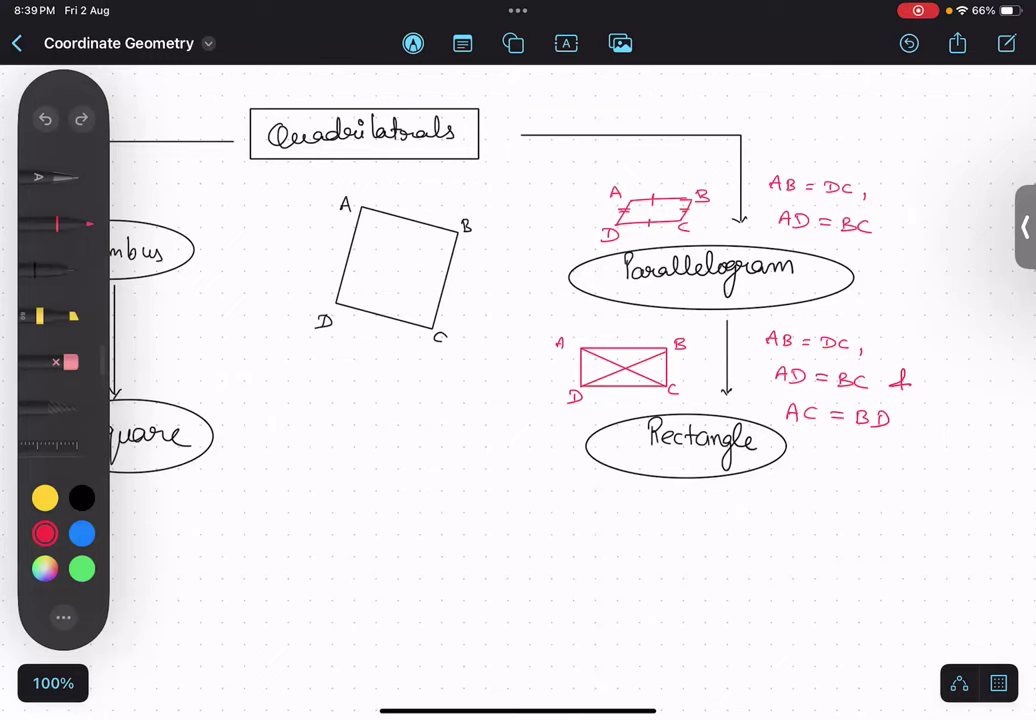
pyautogui.moveTo(894, 427); pyautogui.dragTo(922, 421)
pyautogui.hotkey('ctrl', 'z')
pyautogui.hscroll(-5, 500, 350)
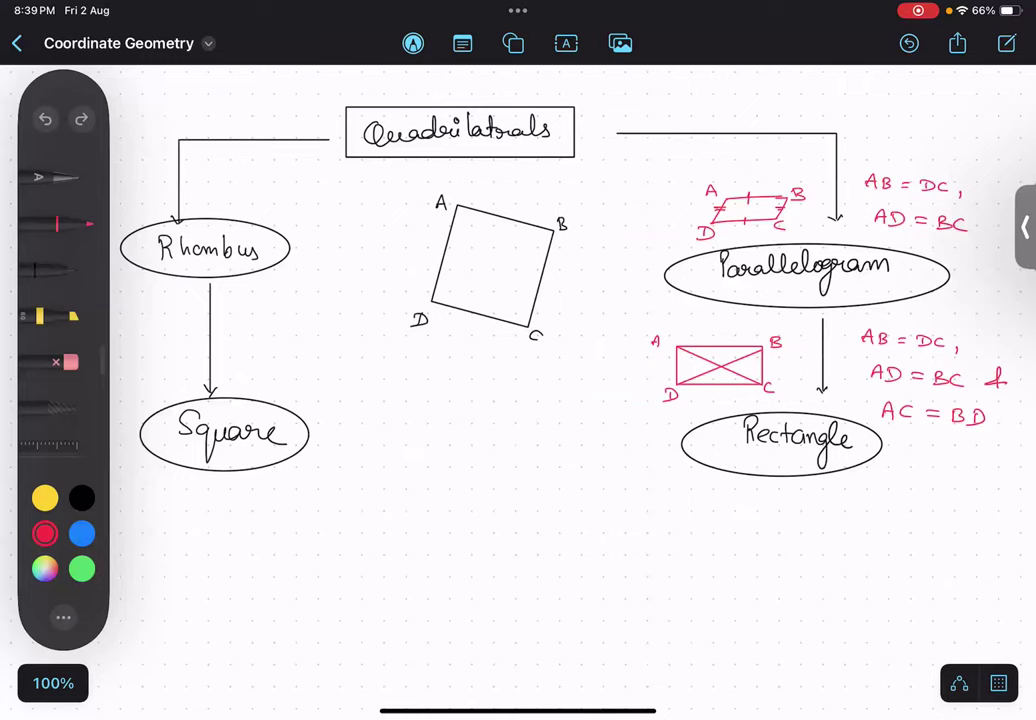
# - Draw a red ticked rhombus above Rhombus and label its corners
pyautogui.moveTo(274, 172)
pyautogui.mouseDown()
pyautogui.moveTo(261, 209)
pyautogui.moveTo(307, 209)
pyautogui.moveTo(318, 173)
pyautogui.moveTo(295, 177)
pyautogui.mouseUp()
pyautogui.moveTo(310, 188)
pyautogui.mouseDown()
pyautogui.moveTo(320, 188)
pyautogui.moveTo(279, 214)
pyautogui.moveTo(271, 170)
pyautogui.moveTo(317, 172)
pyautogui.moveTo(313, 225)
pyautogui.mouseUp()
pyautogui.moveTo(241, 206); pyautogui.dragTo(242, 218)
# - Write AB = BC = CD = DA below the Rhombus oval
pyautogui.moveTo(227, 283)
pyautogui.mouseDown()
pyautogui.moveTo(226, 293)
pyautogui.moveTo(270, 289)
pyautogui.mouseUp()
pyautogui.moveTo(278, 279)
pyautogui.mouseDown()
pyautogui.moveTo(279, 292)
pyautogui.moveTo(299, 292)
pyautogui.mouseUp()
pyautogui.moveTo(308, 282); pyautogui.dragTo(318, 287)
pyautogui.moveTo(340, 279); pyautogui.dragTo(348, 290)
pyautogui.moveTo(348, 277)
pyautogui.mouseDown()
pyautogui.moveTo(350, 290)
pyautogui.moveTo(382, 276)
pyautogui.mouseUp()
pyautogui.moveTo(391, 265); pyautogui.dragTo(392, 279)
pyautogui.moveTo(405, 280)
pyautogui.mouseDown()
pyautogui.moveTo(411, 264)
pyautogui.moveTo(418, 279)
pyautogui.mouseUp()
pyautogui.moveTo(407, 273); pyautogui.dragTo(416, 273)
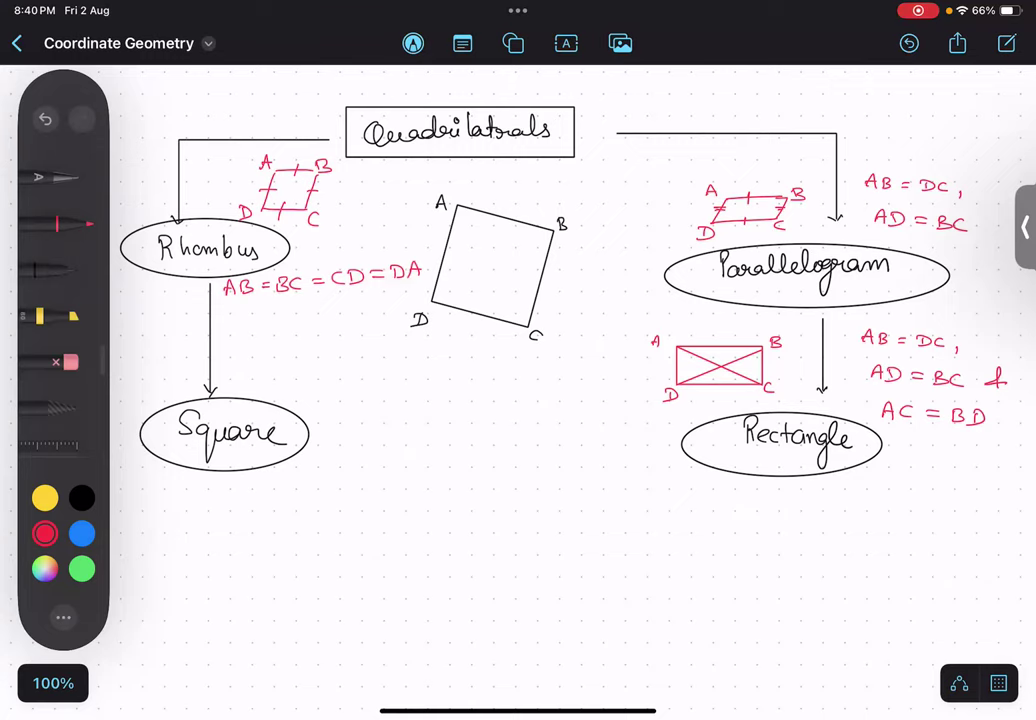
# - Draw a clean red square below Square and label its corners A, B, C, D
pyautogui.moveTo(185, 546)
pyautogui.mouseDown()
pyautogui.moveTo(190, 482)
pyautogui.moveTo(243, 481)
pyautogui.moveTo(246, 553)
pyautogui.moveTo(186, 549)
pyautogui.mouseUp()
pyautogui.hotkey('ctrl', 'z')
pyautogui.hotkey('ctrl', 'z')
pyautogui.hotkey('ctrl', 'z')
pyautogui.moveTo(196, 480)
pyautogui.mouseDown()
pyautogui.moveTo(250, 548)
pyautogui.moveTo(196, 481)
pyautogui.moveTo(184, 488)
pyautogui.mouseUp()
pyautogui.moveTo(270, 476); pyautogui.dragTo(272, 490)
pyautogui.moveTo(278, 546); pyautogui.dragTo(272, 558)
pyautogui.moveTo(184, 557); pyautogui.dragTo(182, 576)
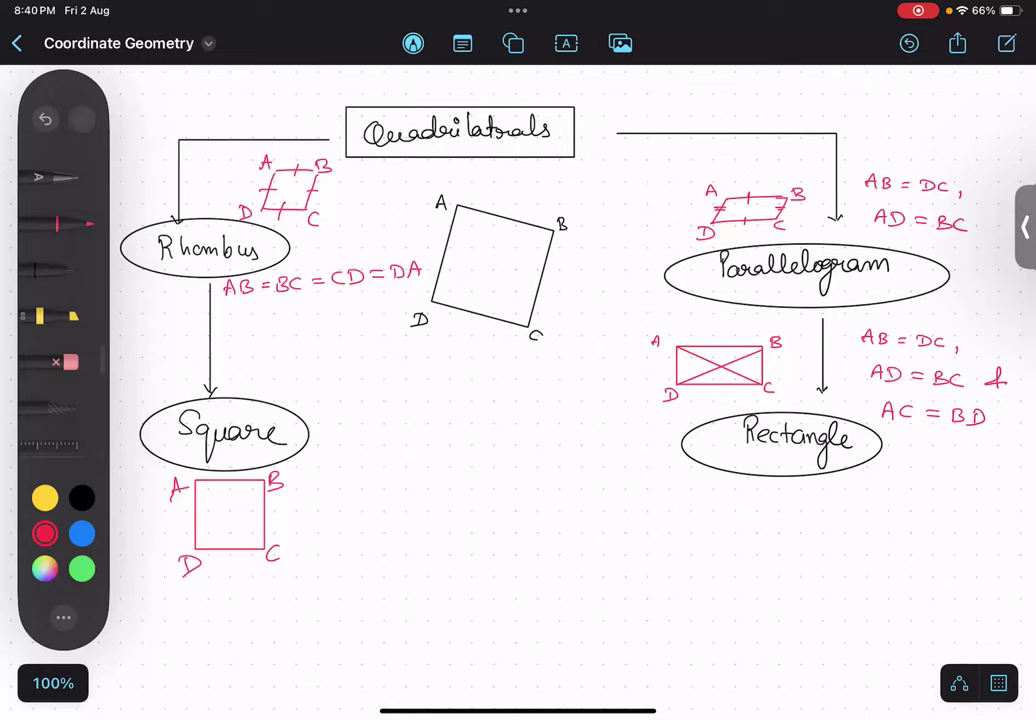
# - Tick all four sides of the square and draw its diagonals
pyautogui.moveTo(225, 479); pyautogui.dragTo(225, 489)
pyautogui.moveTo(269, 513); pyautogui.dragTo(278, 512)
pyautogui.moveTo(230, 545); pyautogui.dragTo(230, 556)
pyautogui.moveTo(183, 516)
pyautogui.mouseDown()
pyautogui.moveTo(206, 515)
pyautogui.moveTo(263, 547)
pyautogui.mouseUp()
pyautogui.moveTo(263, 482); pyautogui.dragTo(197, 547)
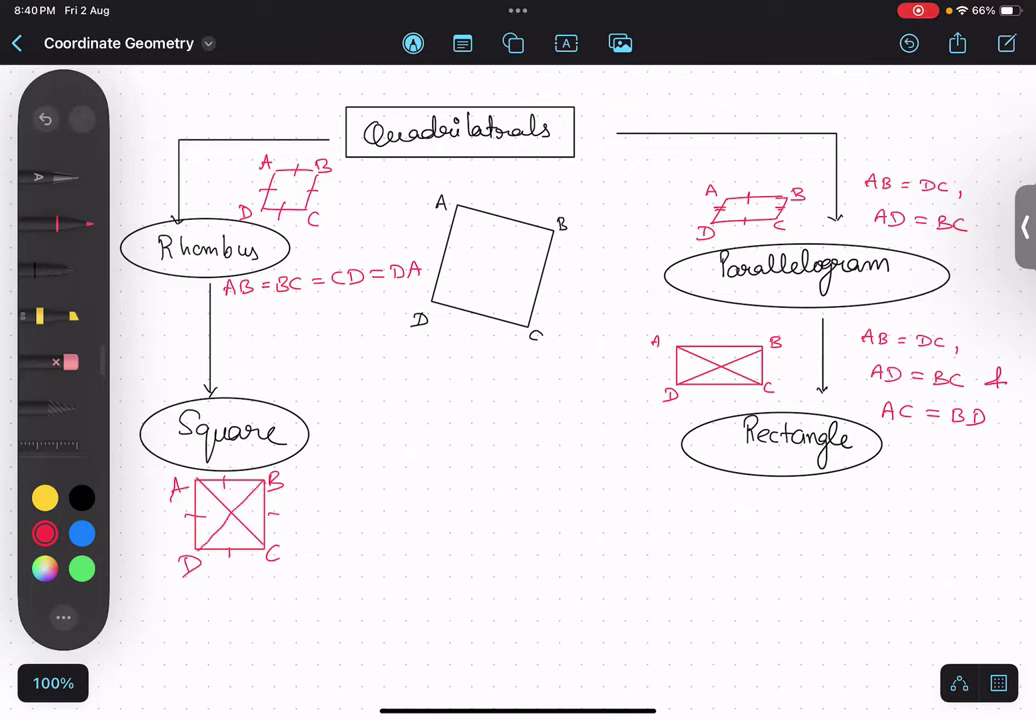
# - Write AB = BC = CD = DA beside the square
pyautogui.moveTo(318, 482)
pyautogui.mouseDown()
pyautogui.moveTo(323, 470)
pyautogui.moveTo(329, 482)
pyautogui.moveTo(367, 470)
pyautogui.mouseUp()
pyautogui.moveTo(378, 467)
pyautogui.mouseDown()
pyautogui.moveTo(378, 481)
pyautogui.moveTo(423, 471)
pyautogui.mouseUp()
pyautogui.hotkey('ctrl', 'z')
pyautogui.moveTo(411, 477); pyautogui.dragTo(461, 480)
pyautogui.moveTo(461, 467)
pyautogui.mouseDown()
pyautogui.moveTo(462, 480)
pyautogui.moveTo(498, 478)
pyautogui.mouseUp()
pyautogui.moveTo(505, 470)
pyautogui.mouseDown()
pyautogui.moveTo(506, 480)
pyautogui.moveTo(534, 480)
pyautogui.mouseUp()
pyautogui.moveTo(523, 475); pyautogui.dragTo(532, 475)
# - Add & AC = BD below the square's side-equality note
pyautogui.moveTo(425, 490)
pyautogui.mouseDown()
pyautogui.moveTo(425, 510)
pyautogui.moveTo(434, 504)
pyautogui.mouseUp()
pyautogui.moveTo(370, 548); pyautogui.dragTo(380, 541)
pyautogui.moveTo(399, 533)
pyautogui.mouseDown()
pyautogui.moveTo(398, 547)
pyautogui.moveTo(424, 537)
pyautogui.mouseUp()
pyautogui.moveTo(412, 542); pyautogui.dragTo(444, 548)
pyautogui.moveTo(460, 532); pyautogui.dragTo(461, 548)
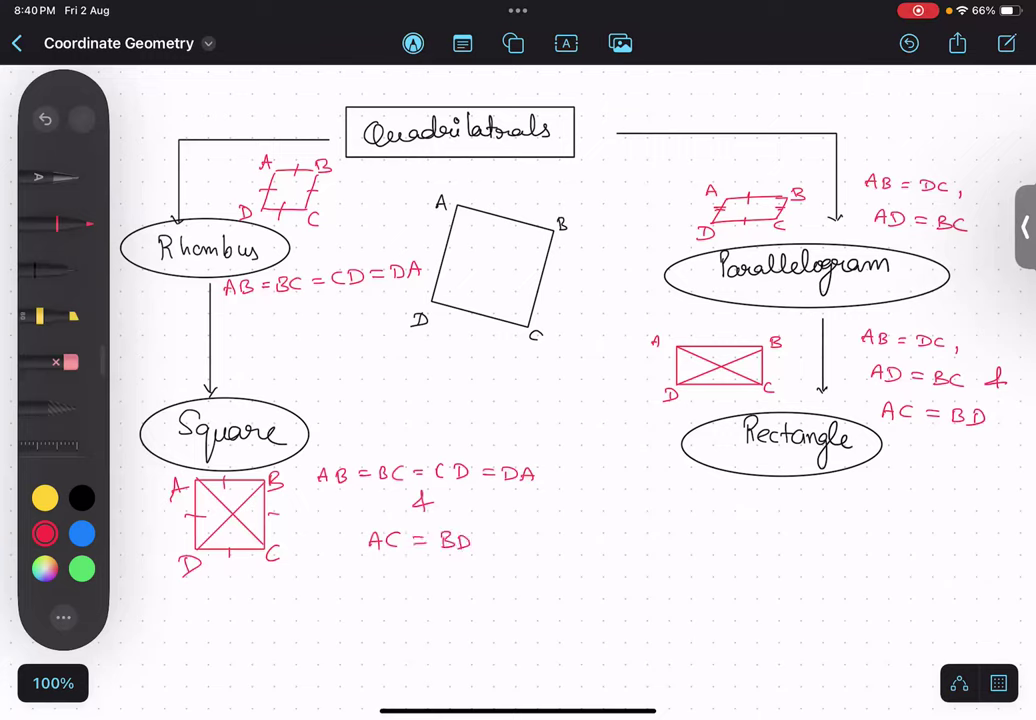